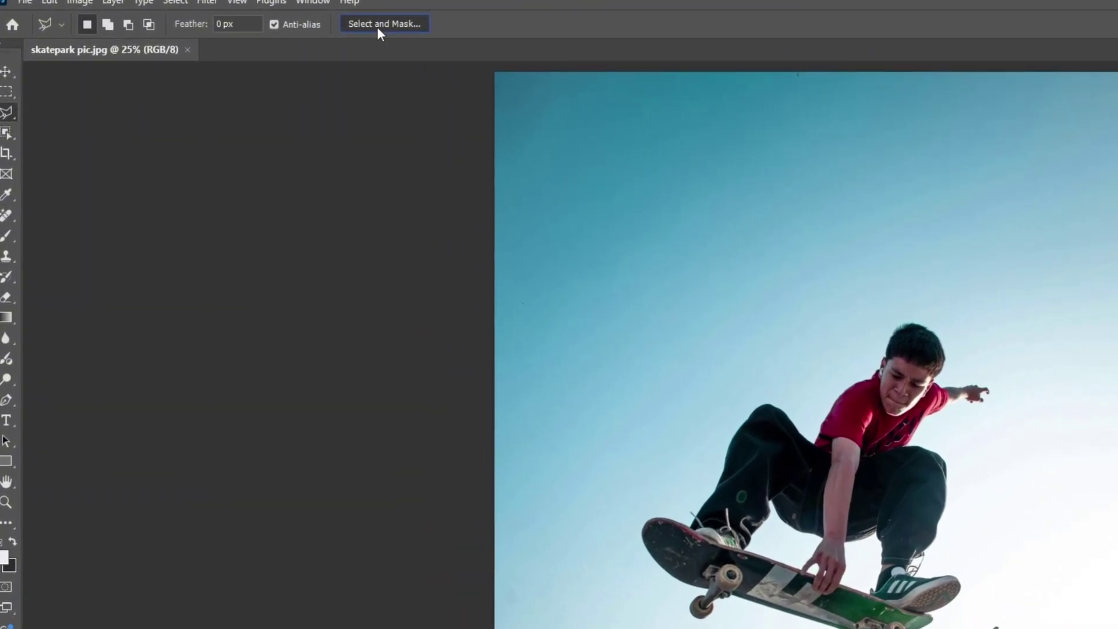
# - In Select and Mask, detect the skater with Select Subject using Cloud processing
pyautogui.click(377, 26)
pyautogui.click(386, 23)
pyautogui.click(485, 61)
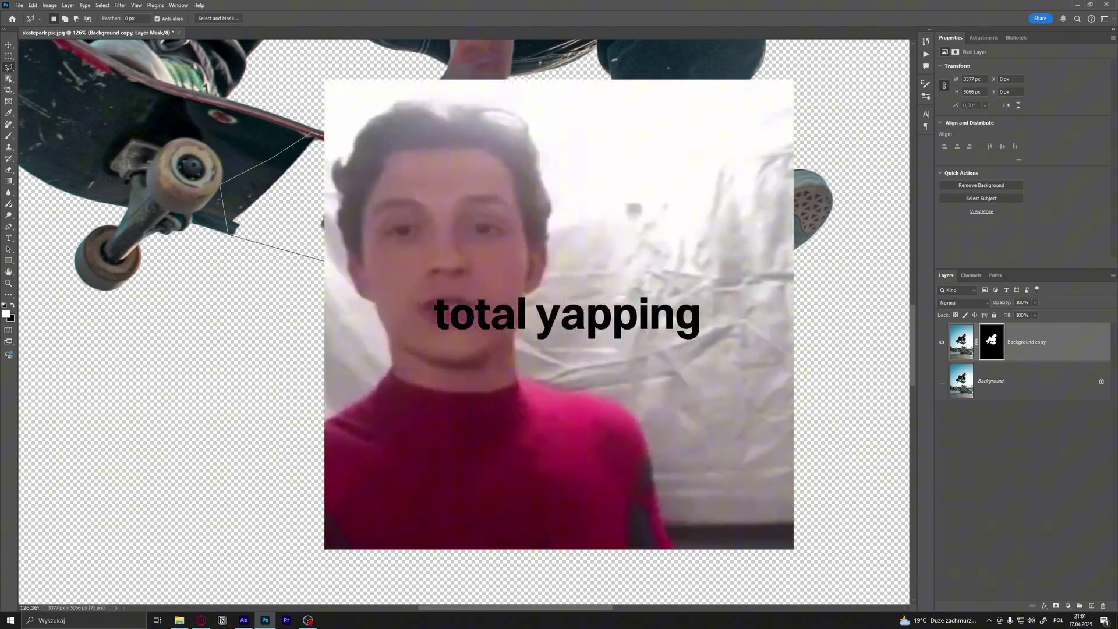
# - Clean up the skateboard edges by closing a lasso outline and brushing the area below back in
pyautogui.press('Return')
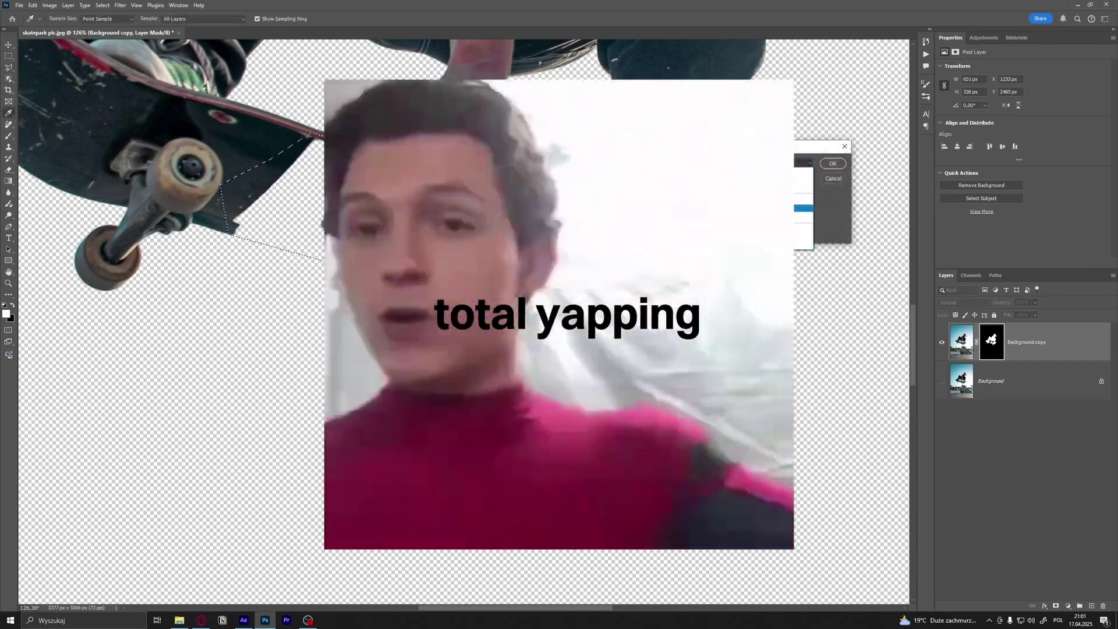
pyautogui.scroll(3, 450, 305)
pyautogui.press('b')
pyautogui.moveTo(349, 280); pyautogui.dragTo(108, 208)
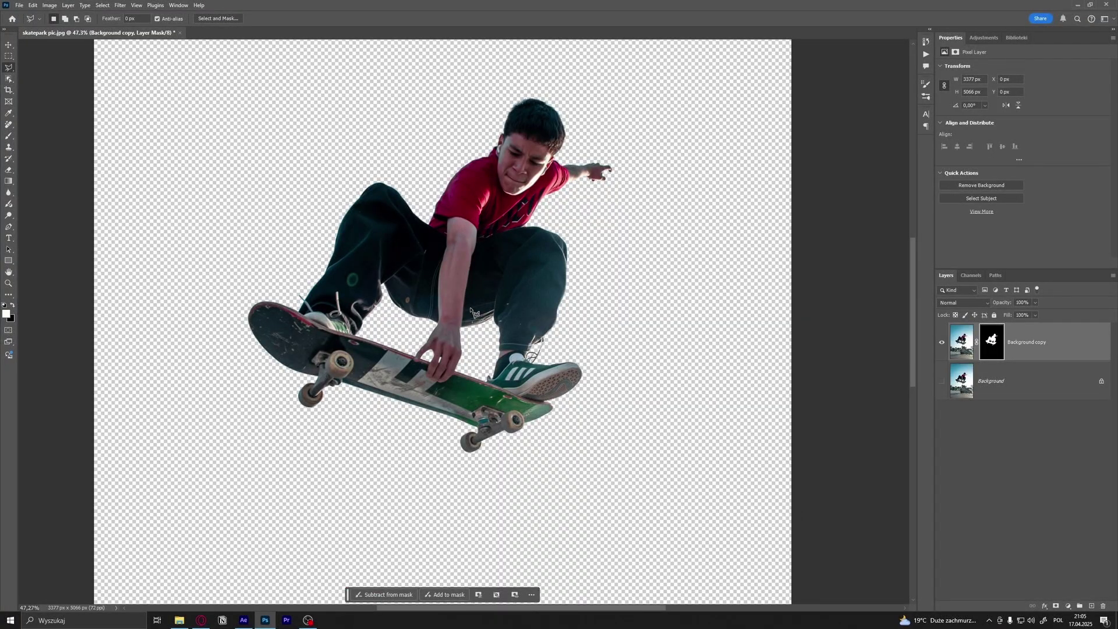
# - Apply the layer mask to the cut-out layer and rename it Character
pyautogui.rightClick(991, 343)
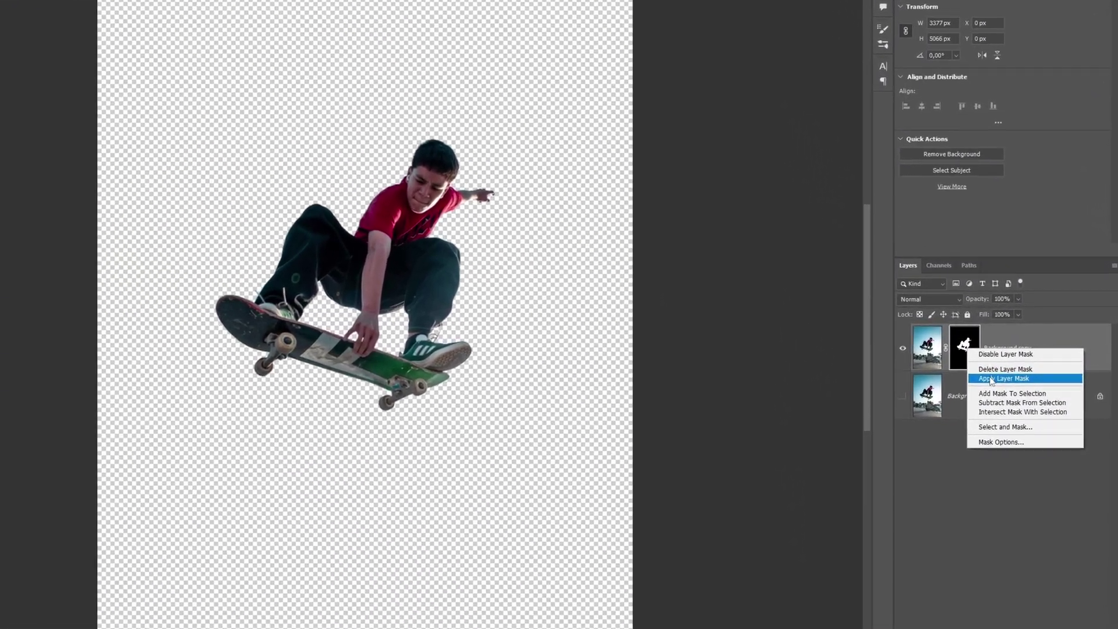
pyautogui.click(999, 374)
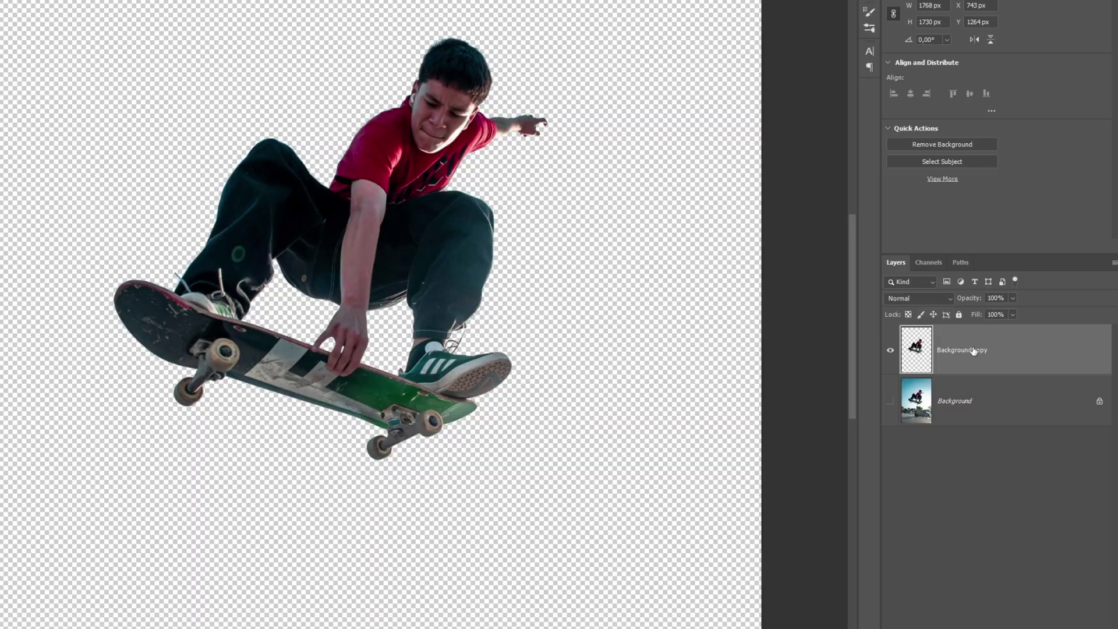
pyautogui.doubleClick(978, 344)
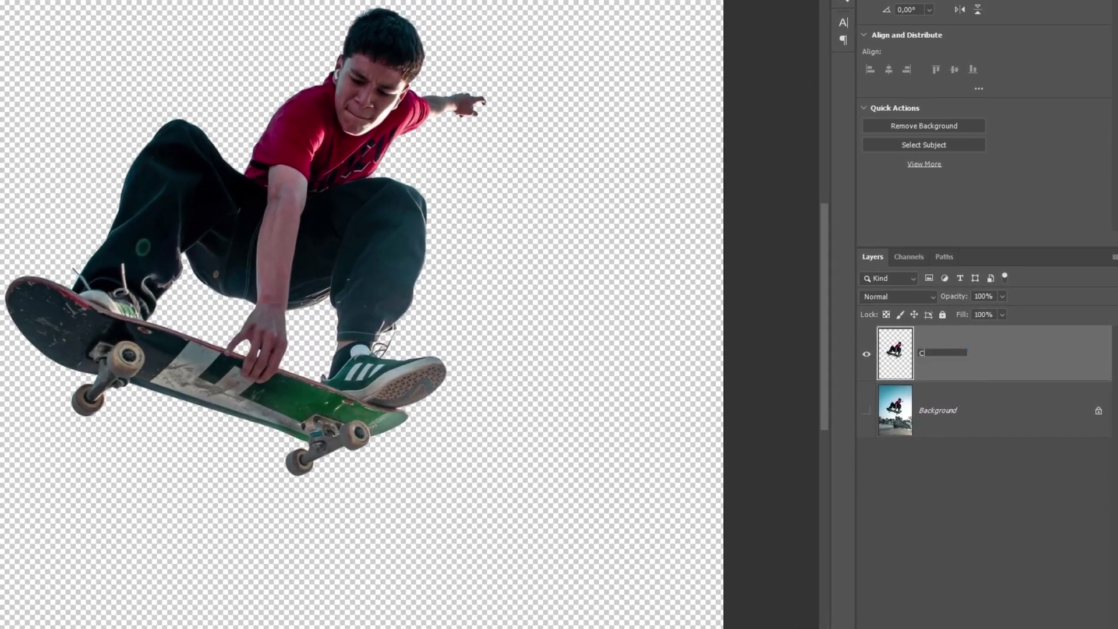
pyautogui.write('Character')
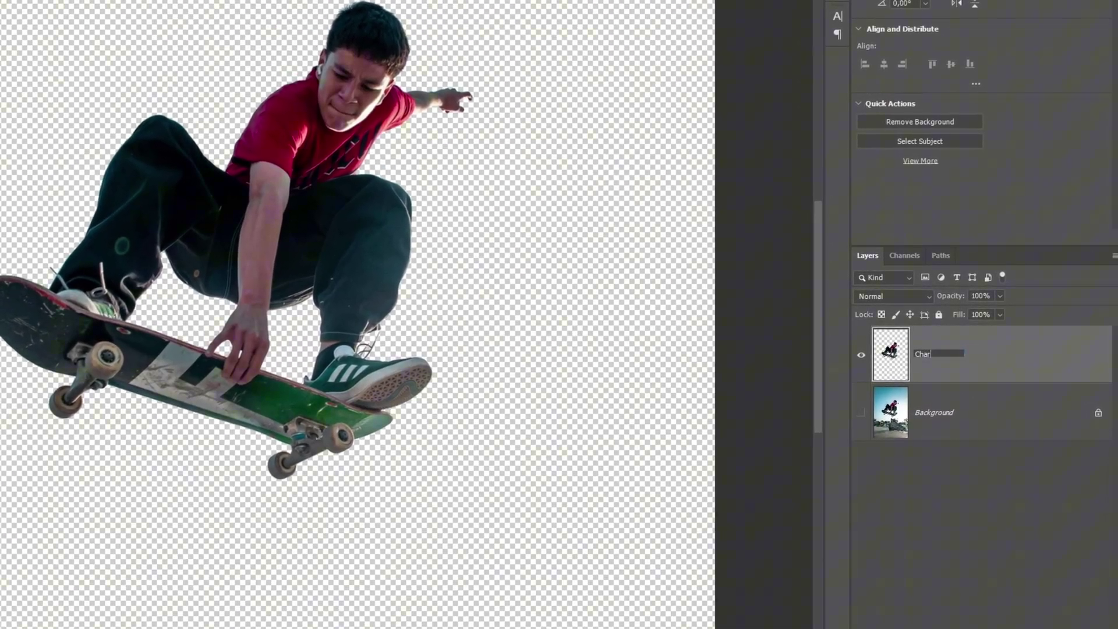
pyautogui.press('Return')
# - Show the original Background photo again and unlock it as Layer 0
pyautogui.click(853, 415)
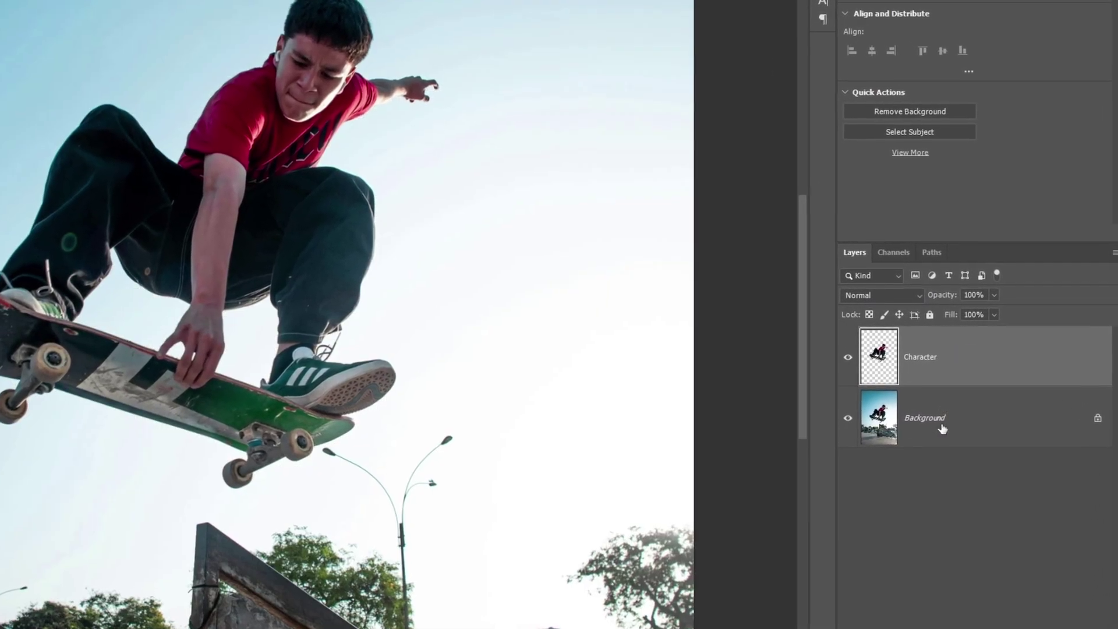
pyautogui.click(943, 427)
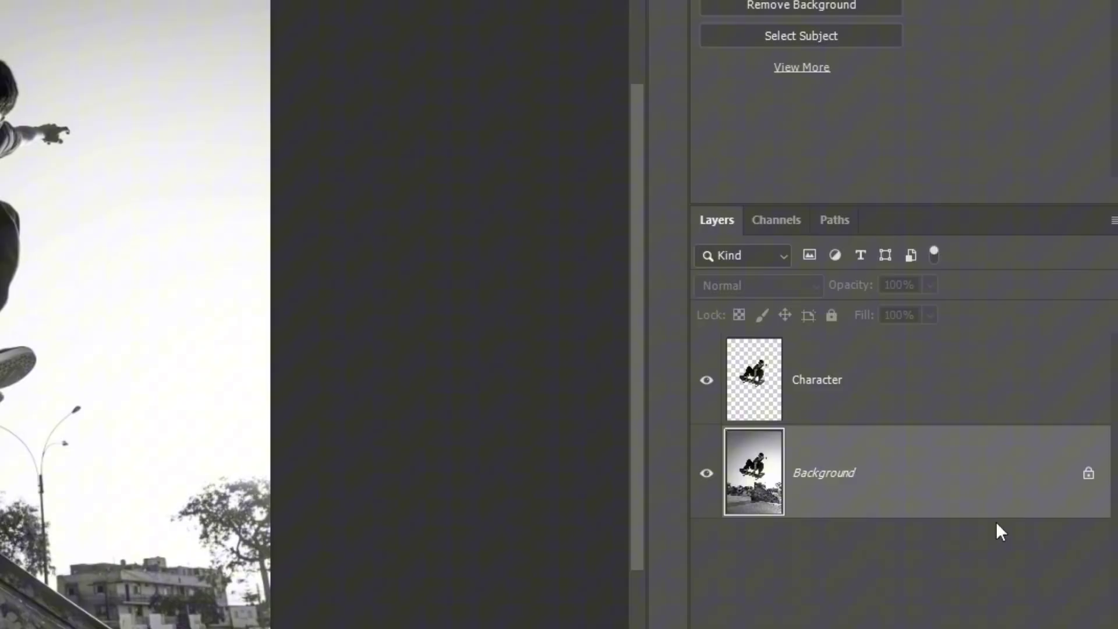
pyautogui.click(1088, 471)
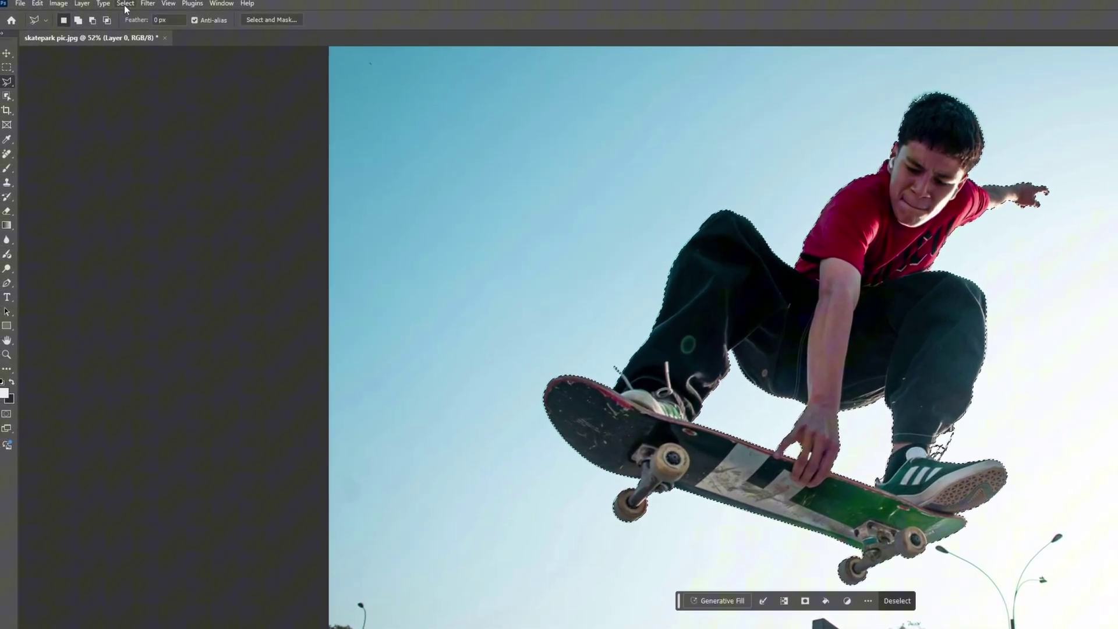
# - Expand the skater selection on Layer 0 by 40 pixels with Select > Modify > Expand
pyautogui.click(133, 5)
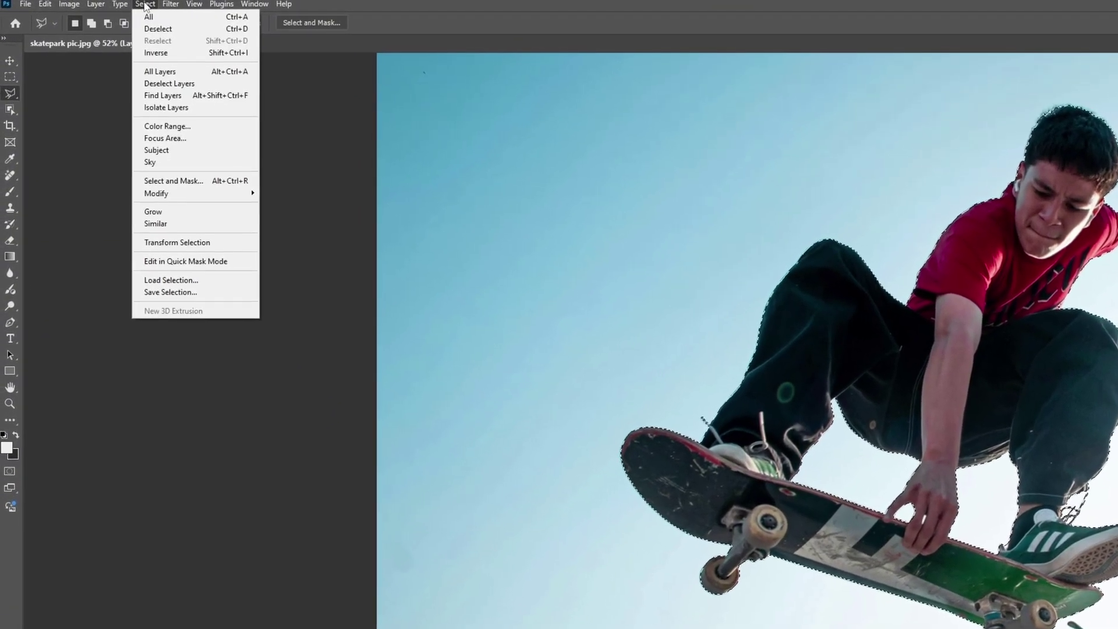
pyautogui.click(286, 220)
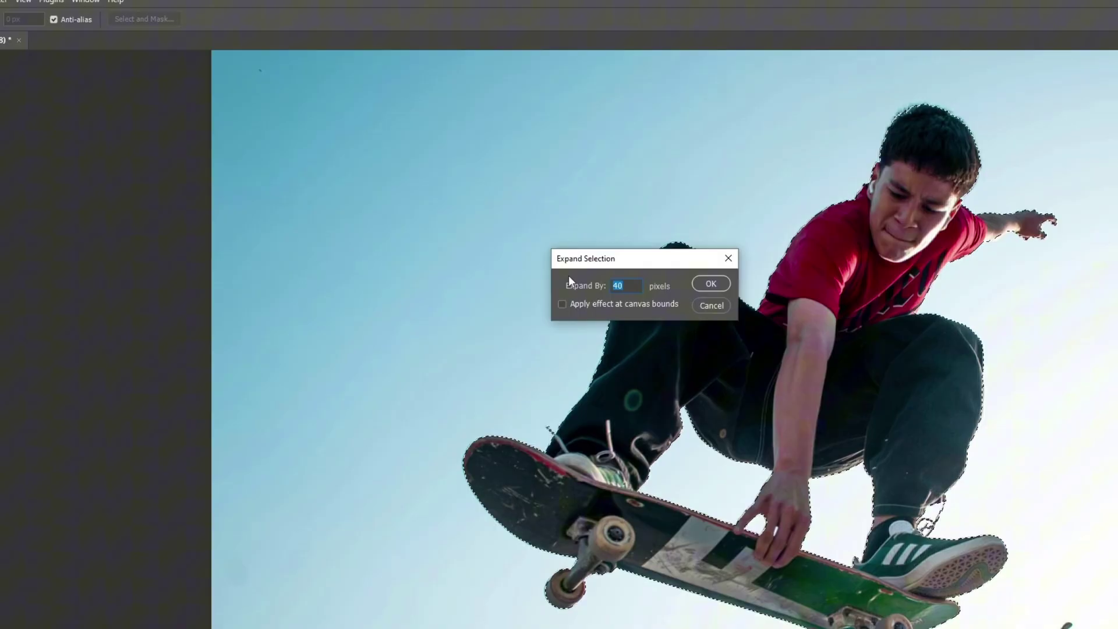
pyautogui.click(673, 283)
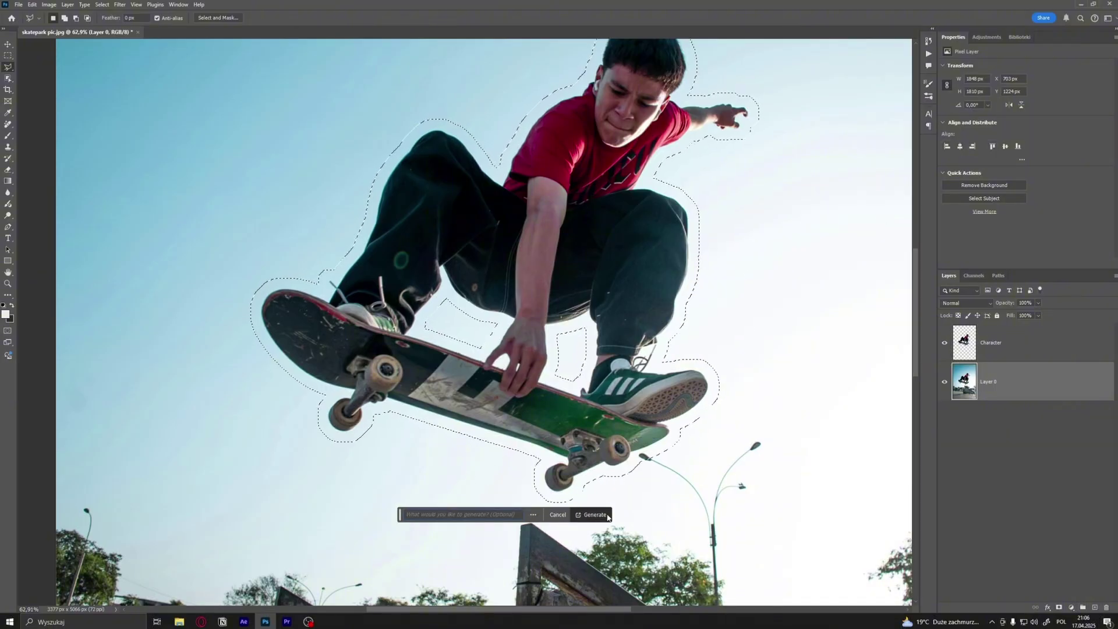
# - Generate a fill over the skater's spot, merge it with Layer 0 and rename the result Bg
pyautogui.press('Return')
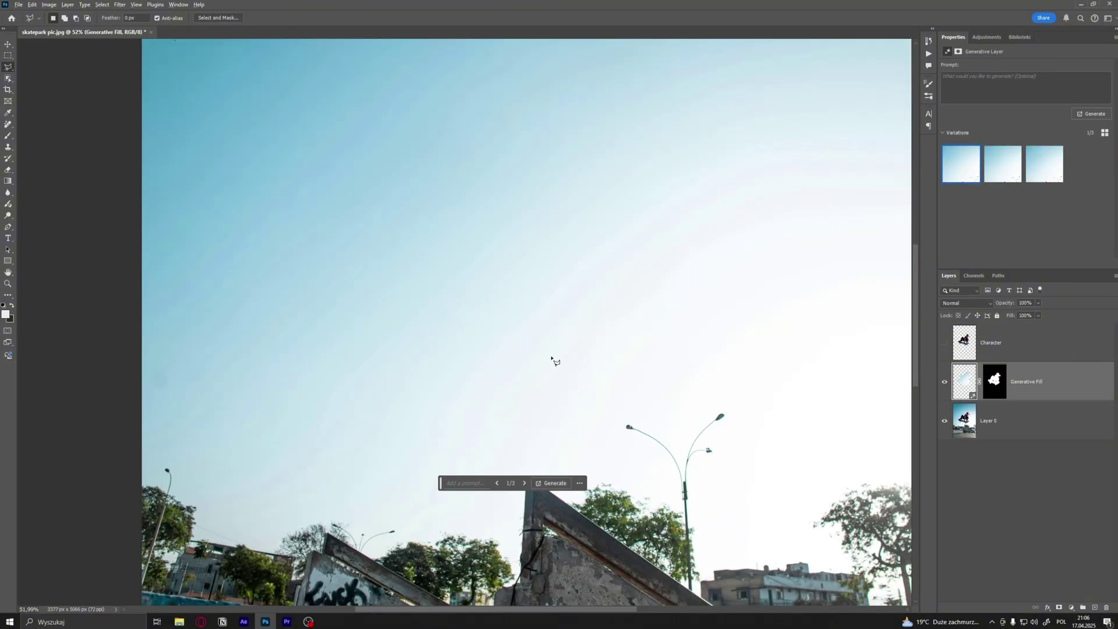
pyautogui.scroll(-3, 553, 356)
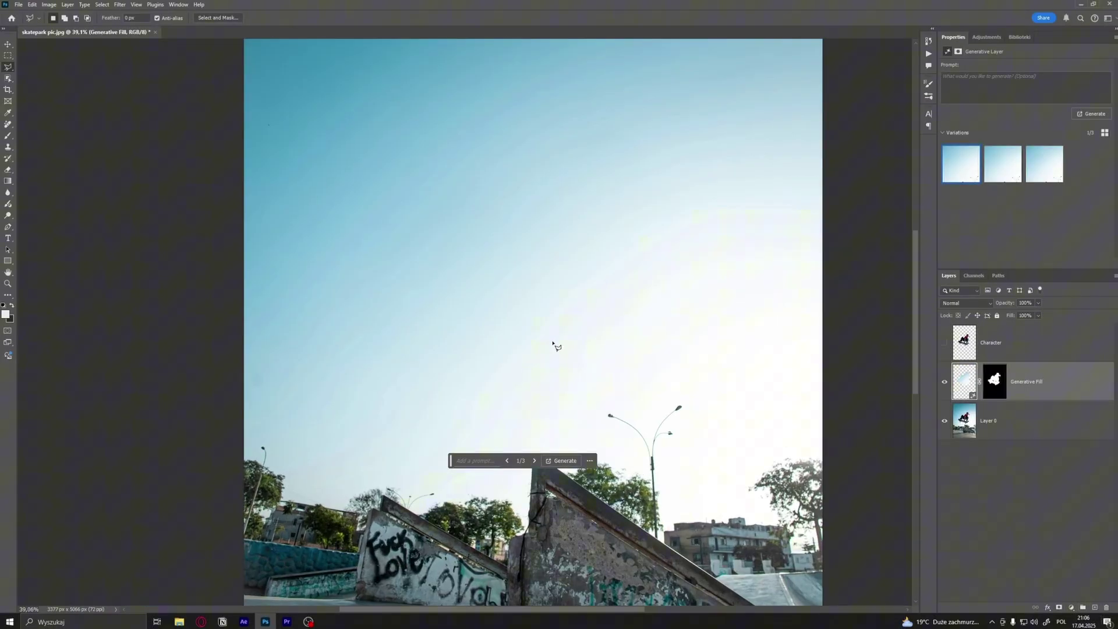
pyautogui.scroll(-3, 515, 151)
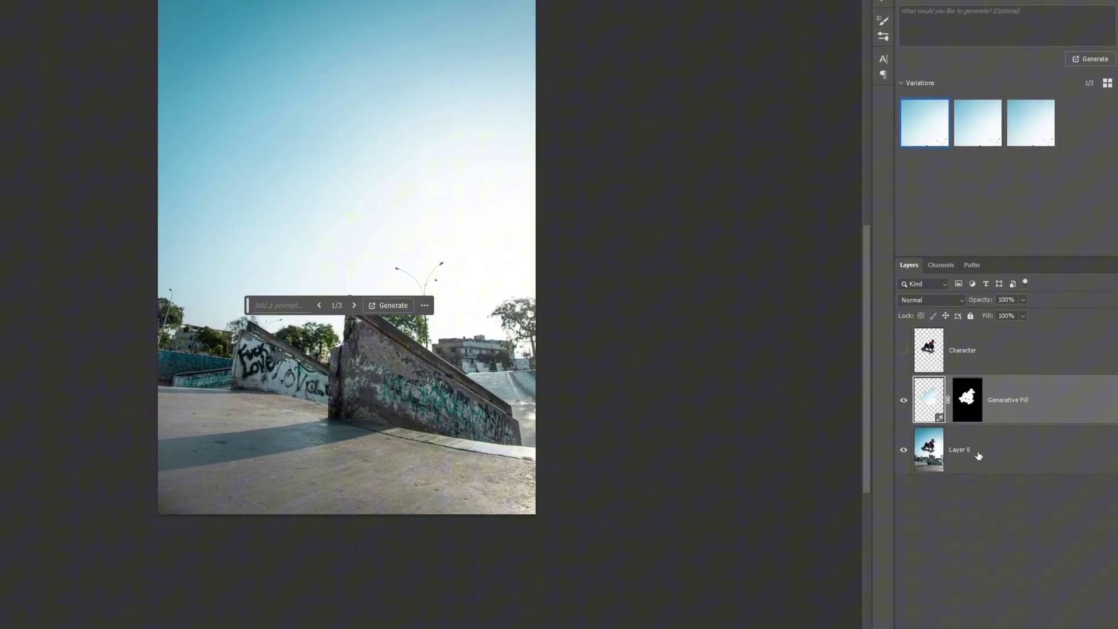
pyautogui.keyDown('shift'); pyautogui.click(978, 456); pyautogui.keyUp('shift')
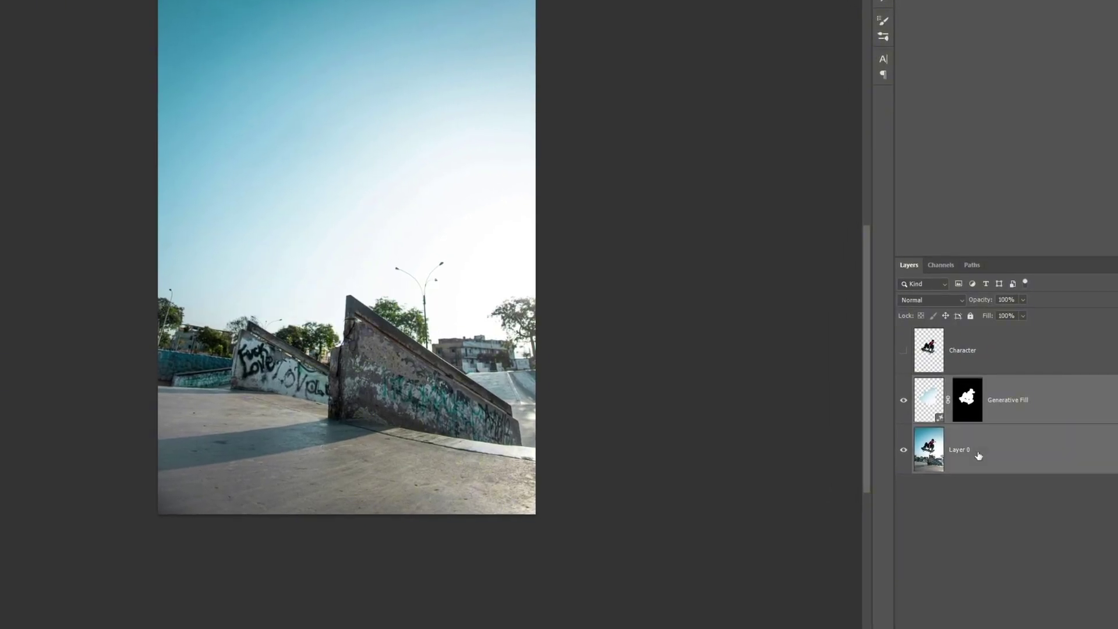
pyautogui.hotkey('ctrl', 'e')
pyautogui.doubleClick(974, 411)
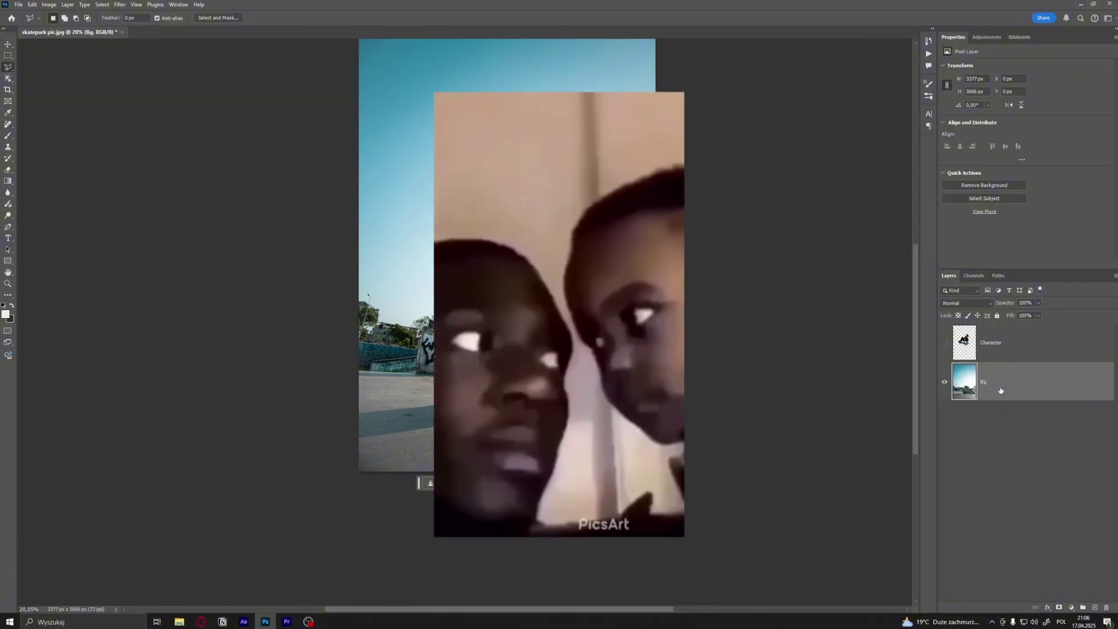
# - Show the Character layer again and save the file as skatepark pic.psd
pyautogui.click(944, 342)
pyautogui.scroll(-1, 530, 312)
pyautogui.scroll(-1, 530, 311)
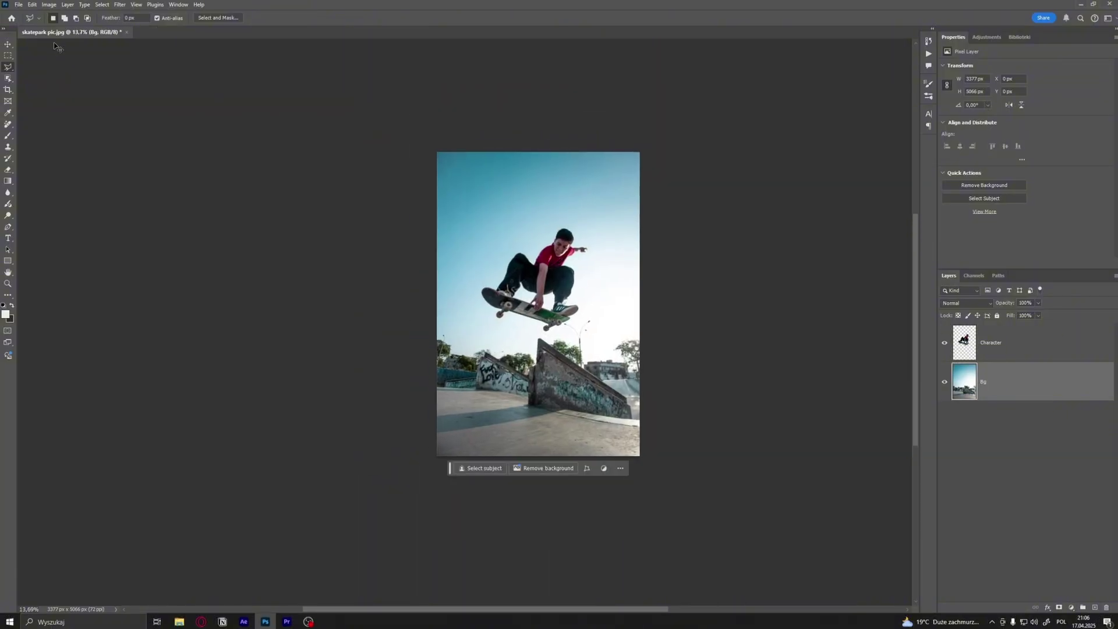
pyautogui.hotkey('ctrl', 'shift', 's')
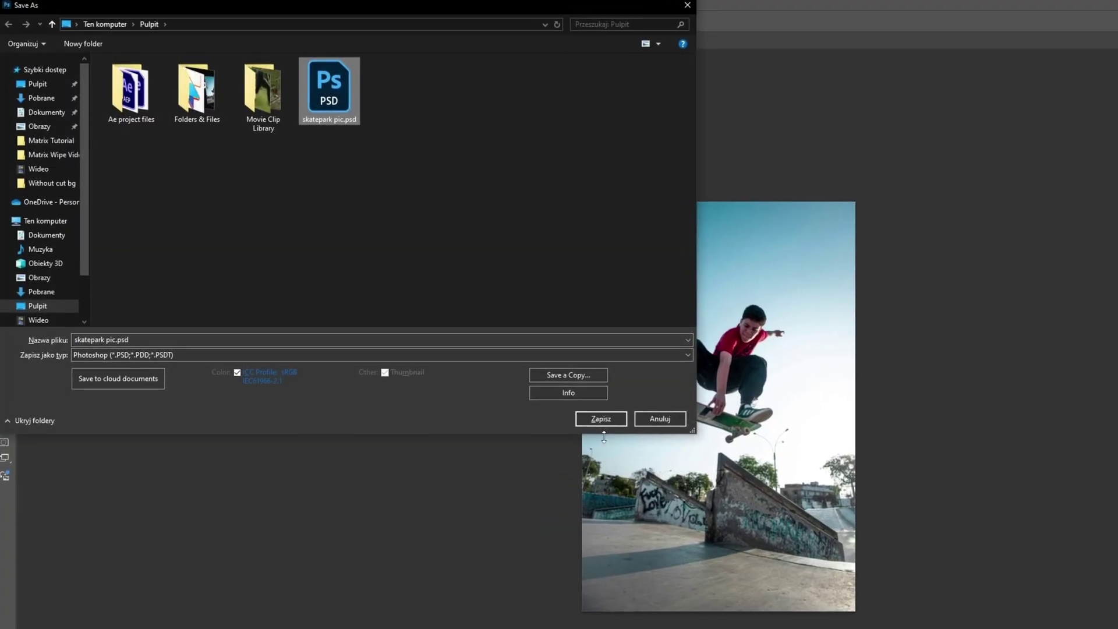
pyautogui.click(602, 419)
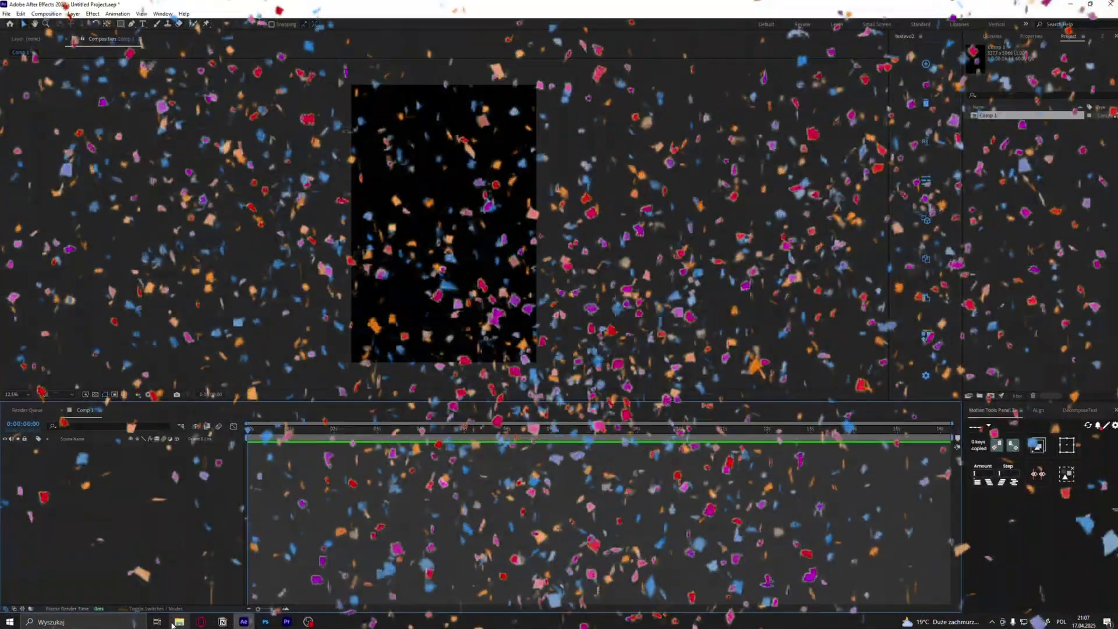
pyautogui.click(174, 622)
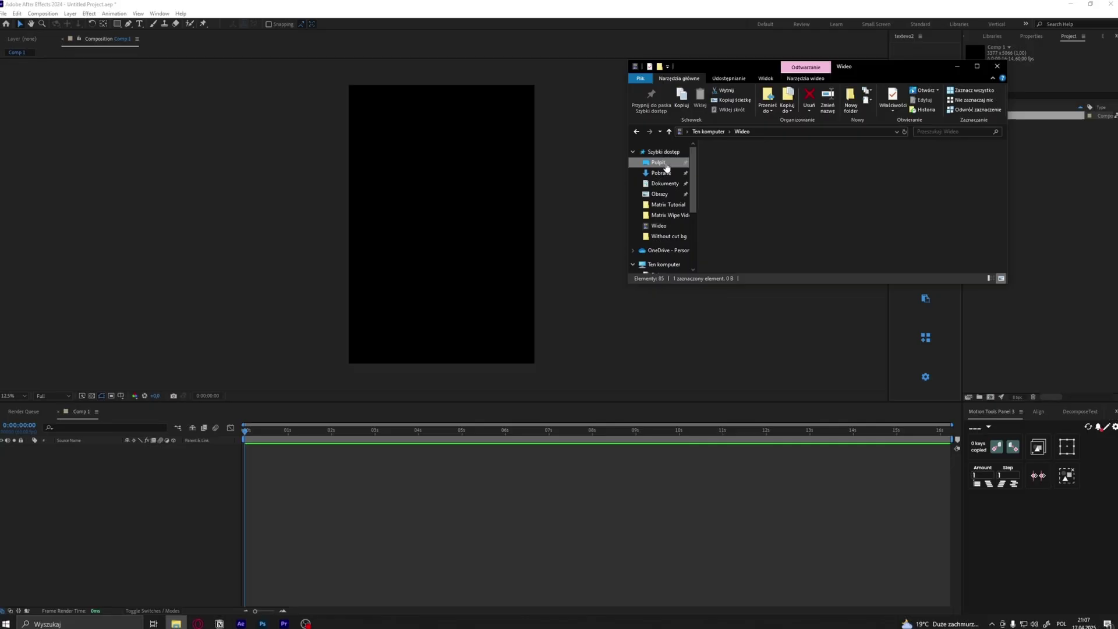
# - Drop skatepark pic.psd into the Comp 1 timeline, importing as Composition with Editable Layer Styles
pyautogui.click(668, 168)
pyautogui.moveTo(911, 198); pyautogui.dragTo(0, 520)
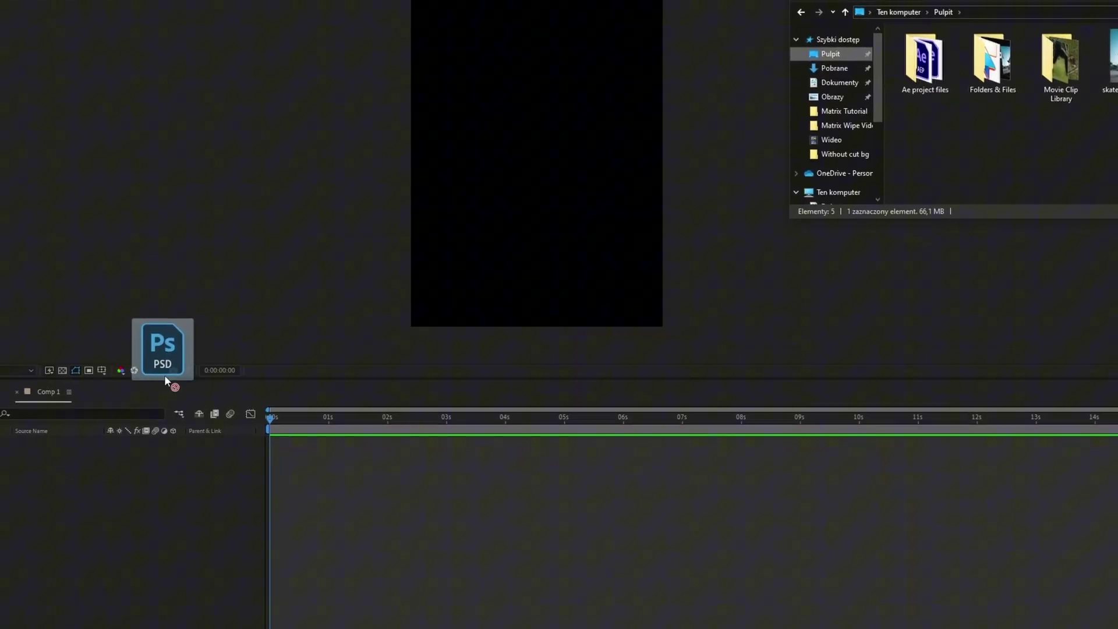
pyautogui.moveTo(164, 375); pyautogui.dragTo(121, 520)
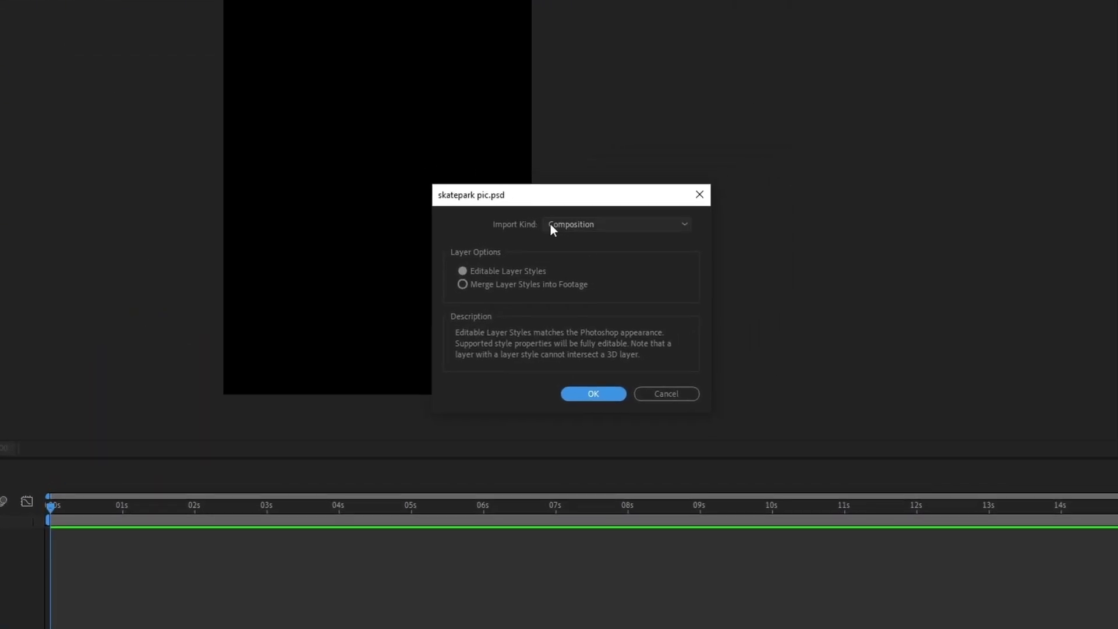
pyautogui.click(553, 226)
pyautogui.click(576, 252)
pyautogui.click(480, 270)
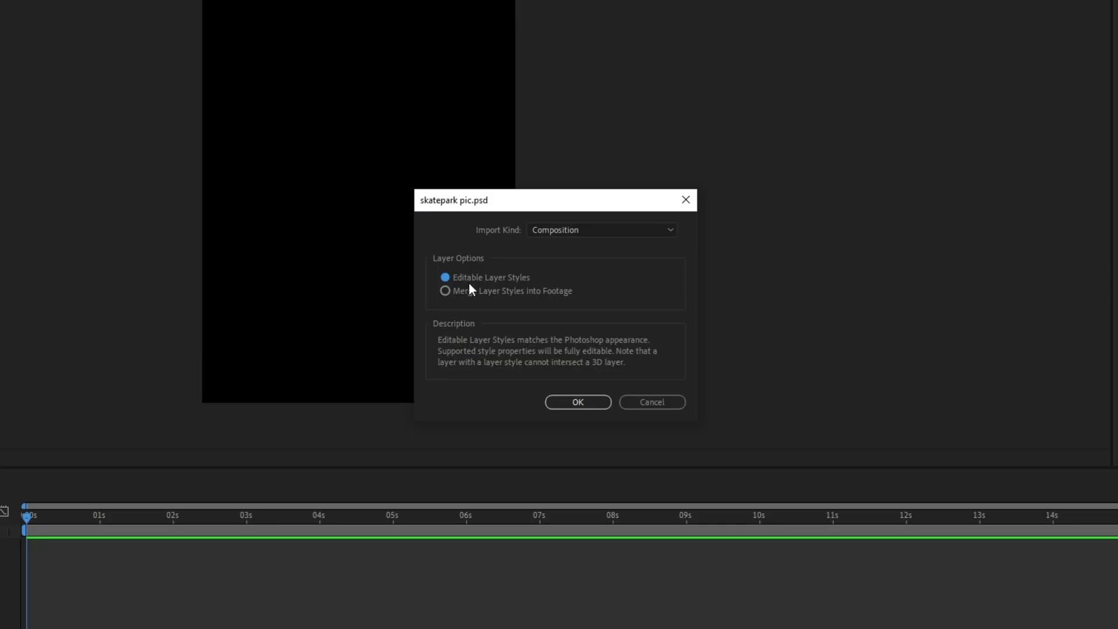
# - Confirm the import, open the skatepark pic comp and switch Character and Bg to 3D layers
pyautogui.click(595, 401)
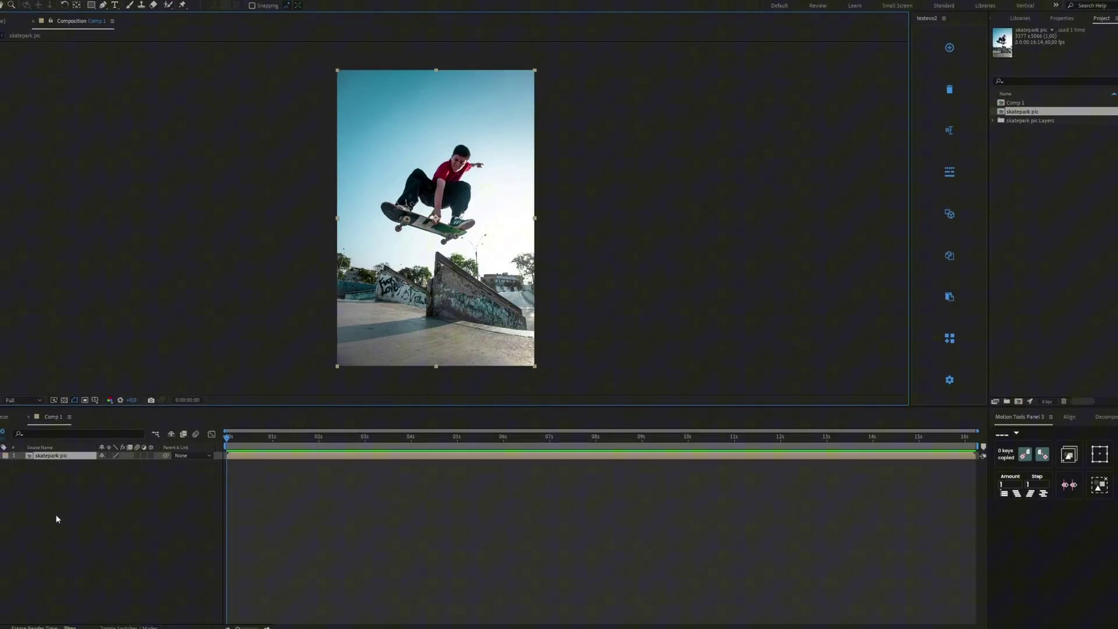
pyautogui.doubleClick(72, 449)
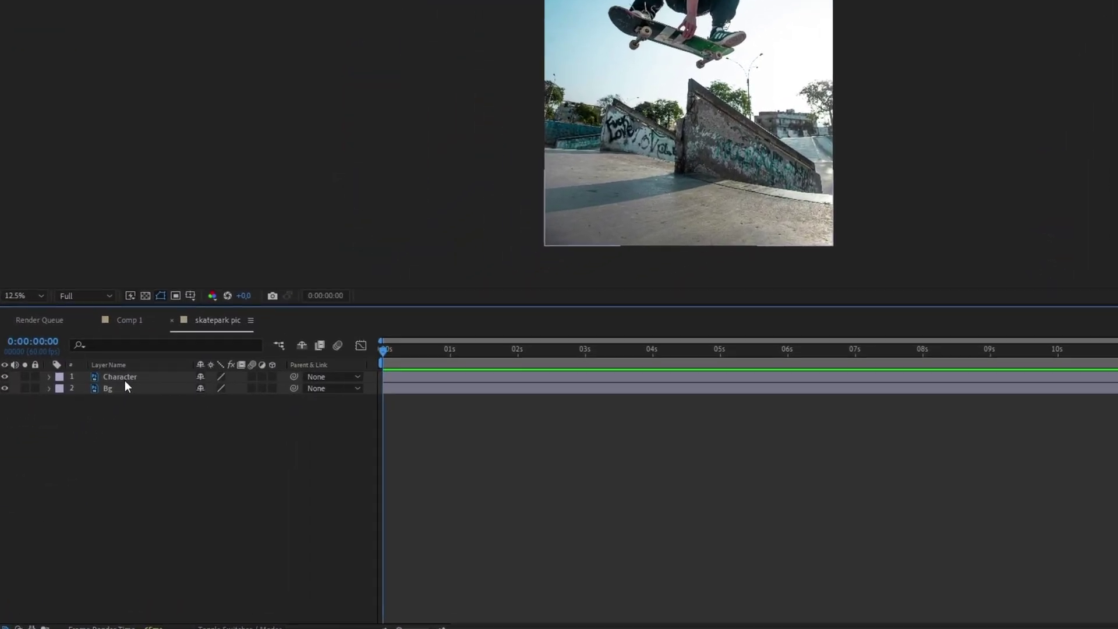
pyautogui.click(134, 305)
pyautogui.doubleClick(132, 362)
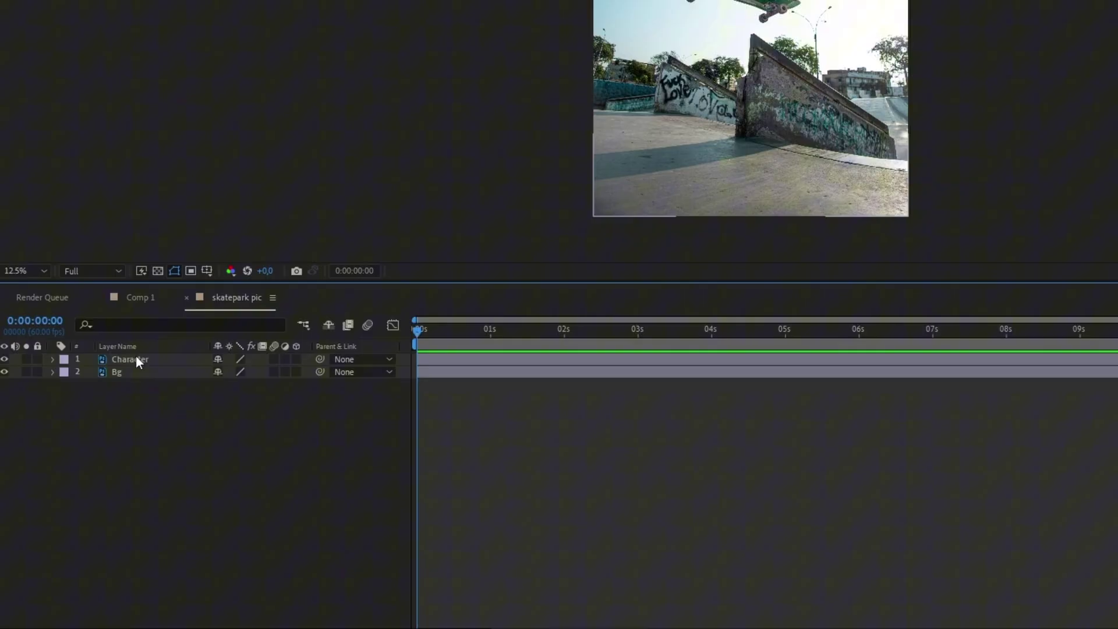
pyautogui.click(137, 362)
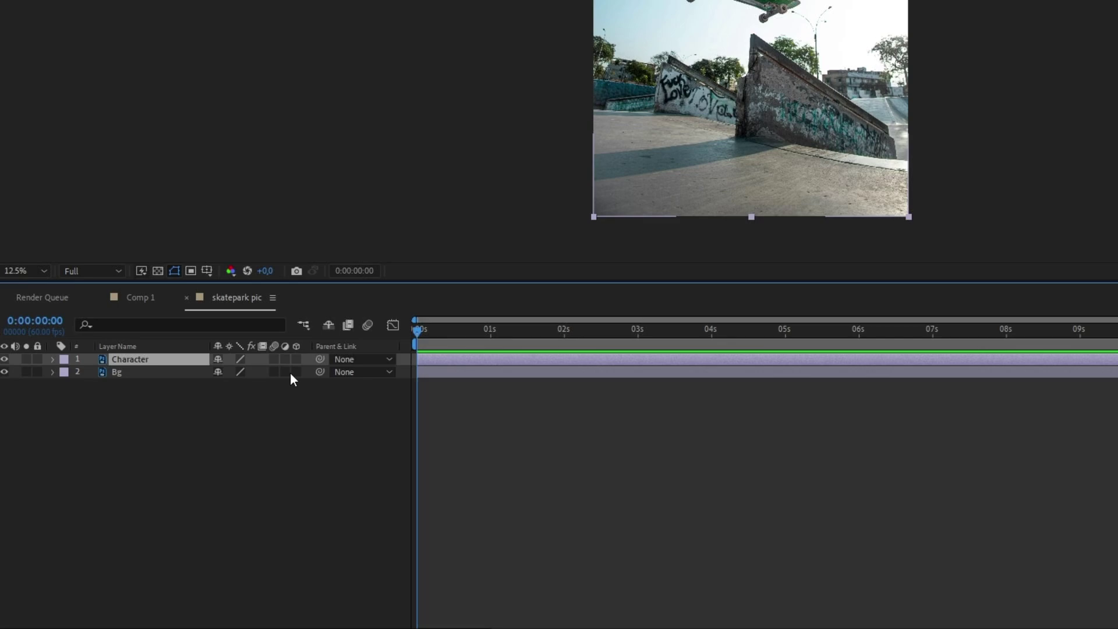
pyautogui.moveTo(297, 370); pyautogui.dragTo(295, 359)
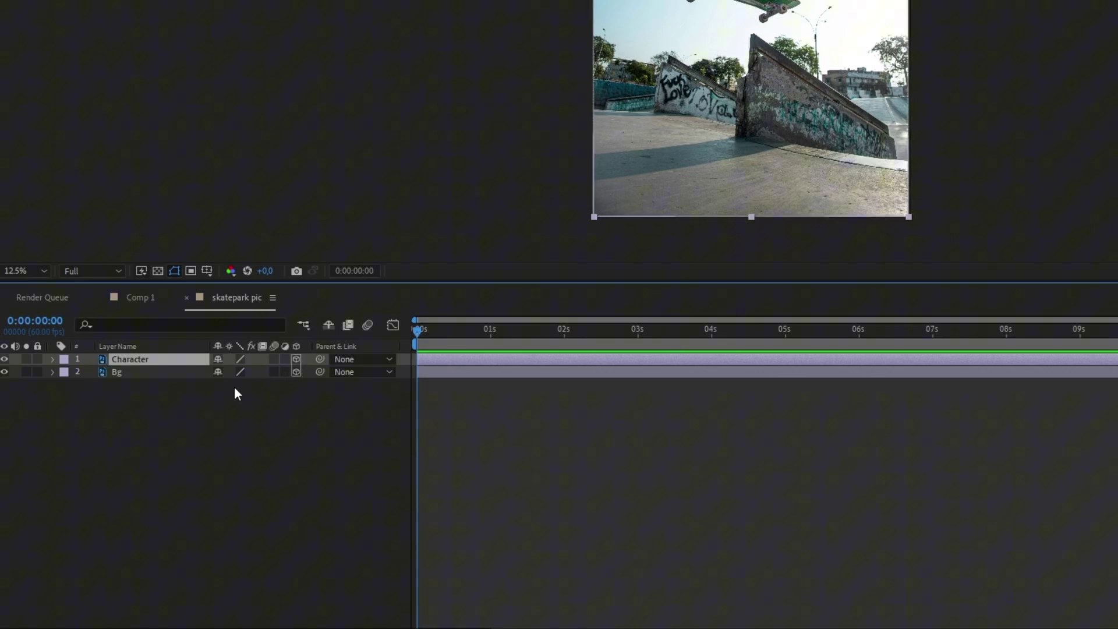
# - Add a new two-node camera, Camera 1, using the 50mm preset
pyautogui.rightClick(145, 399)
pyautogui.moveTo(233, 409)
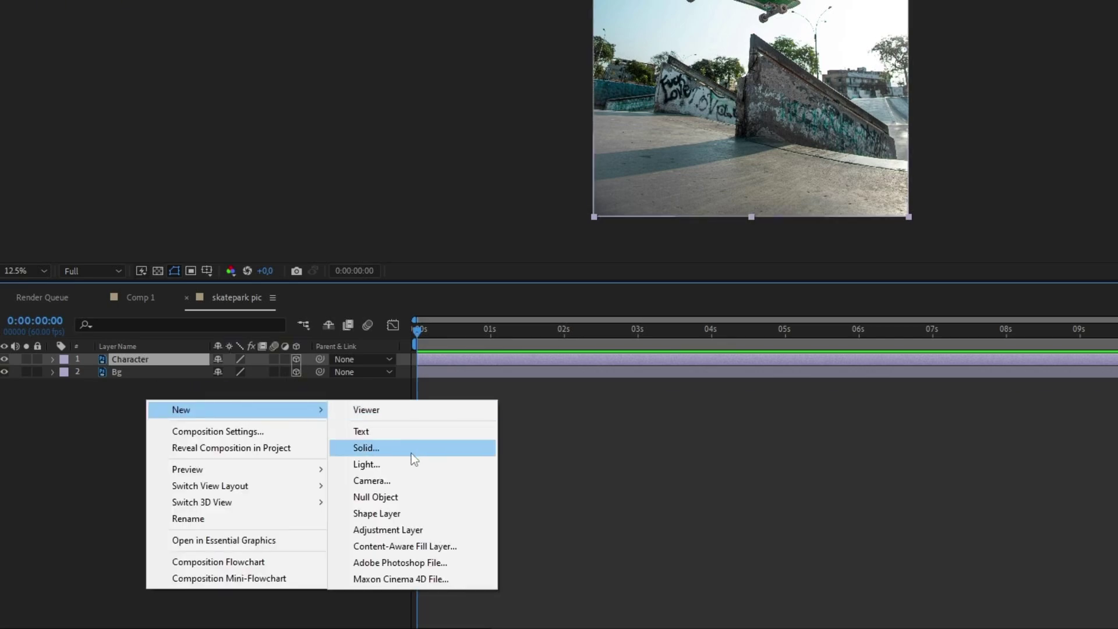
pyautogui.click(384, 482)
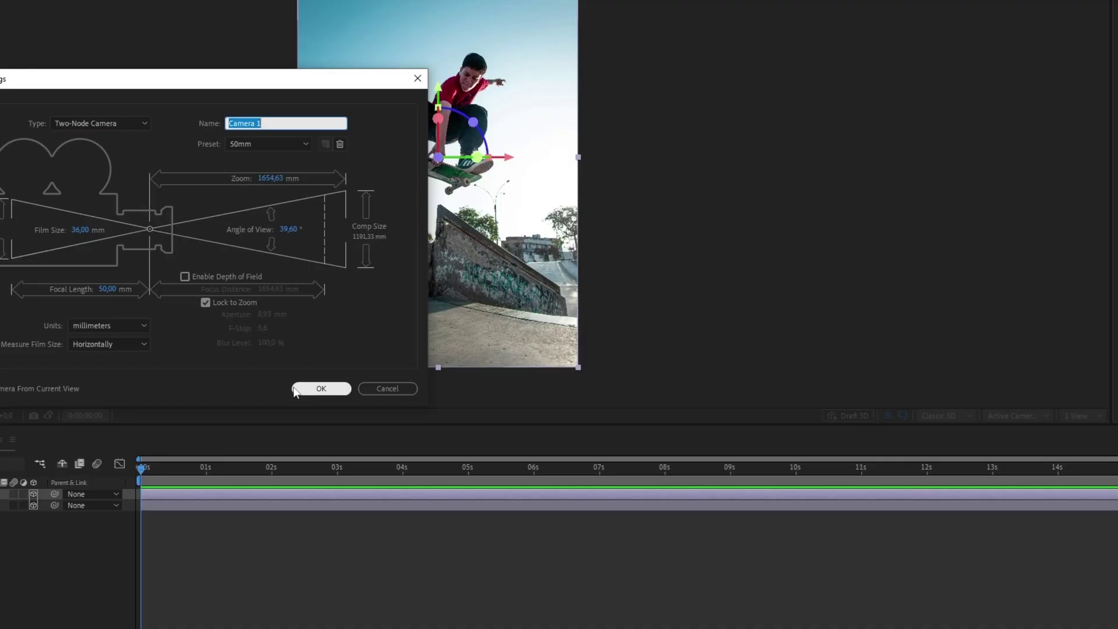
pyautogui.click(592, 427)
# - Set the viewer's 3D view to Active Camera (Camera 1)
pyautogui.click(936, 413)
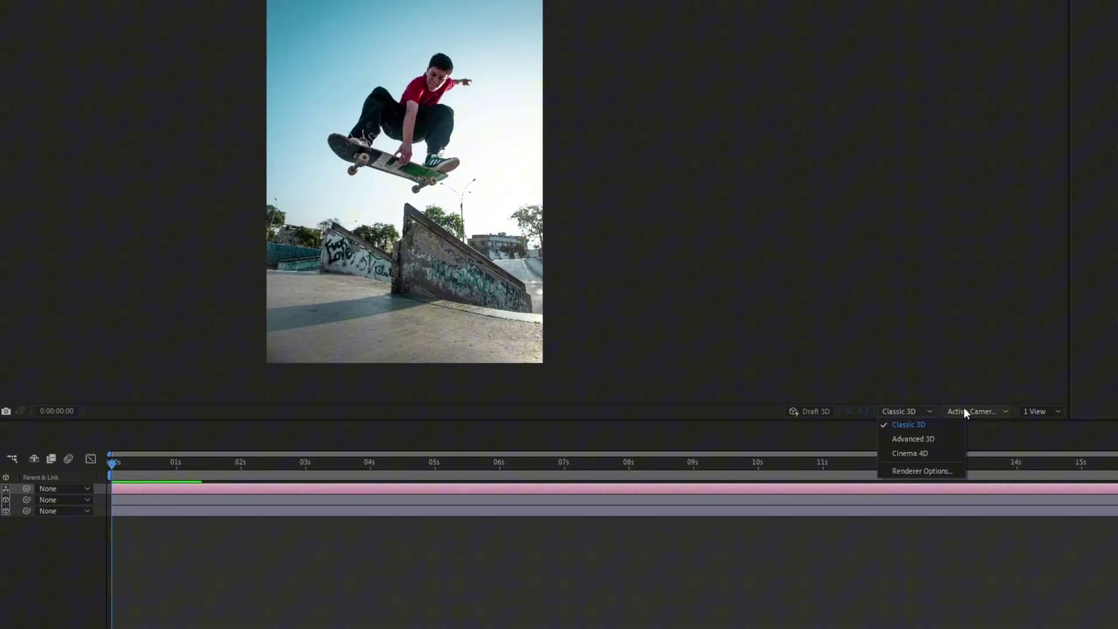
pyautogui.click(977, 414)
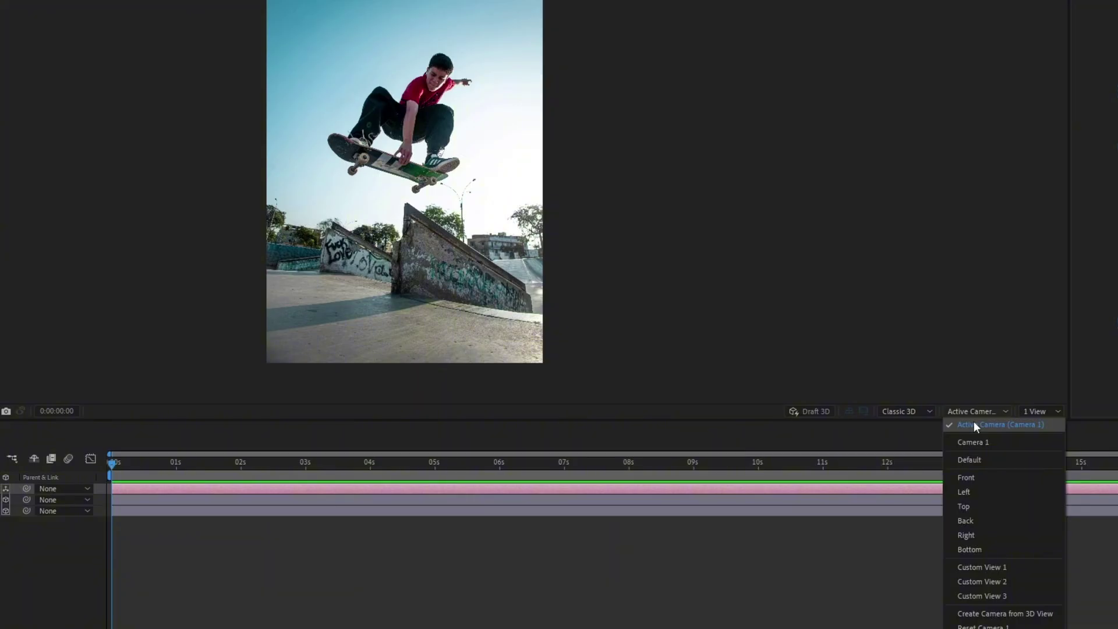
pyautogui.click(973, 425)
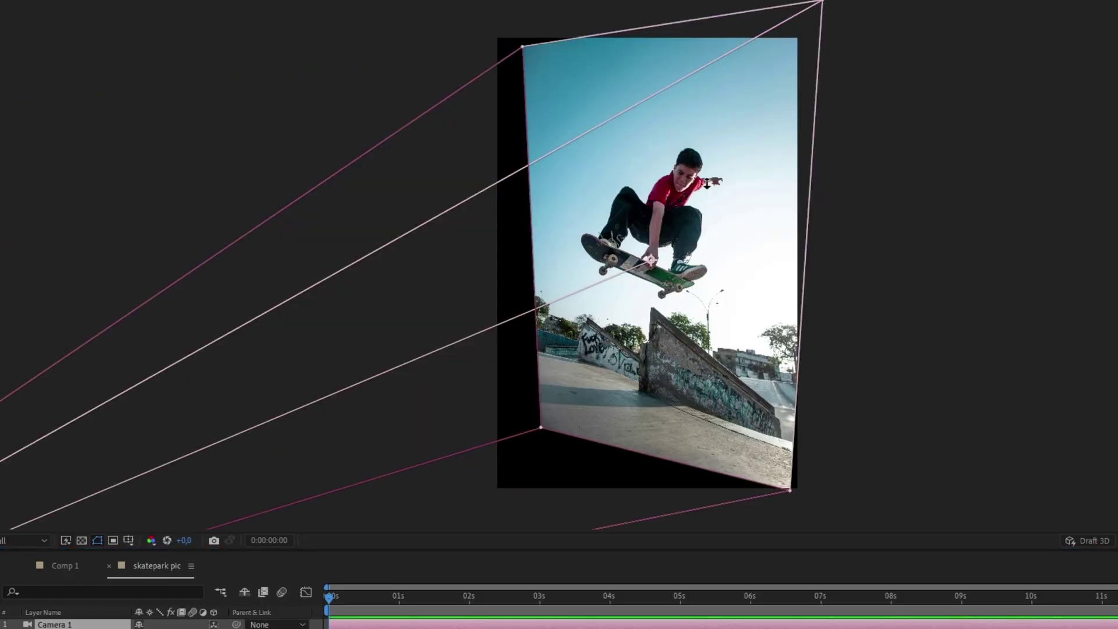
# - Orbit to see Camera 1 beside the tilted picture, deselect it and select the Character layer
pyautogui.moveTo(707, 183); pyautogui.dragTo(607, 330)
pyautogui.hotkey('ctrl', 'shift', 'a')
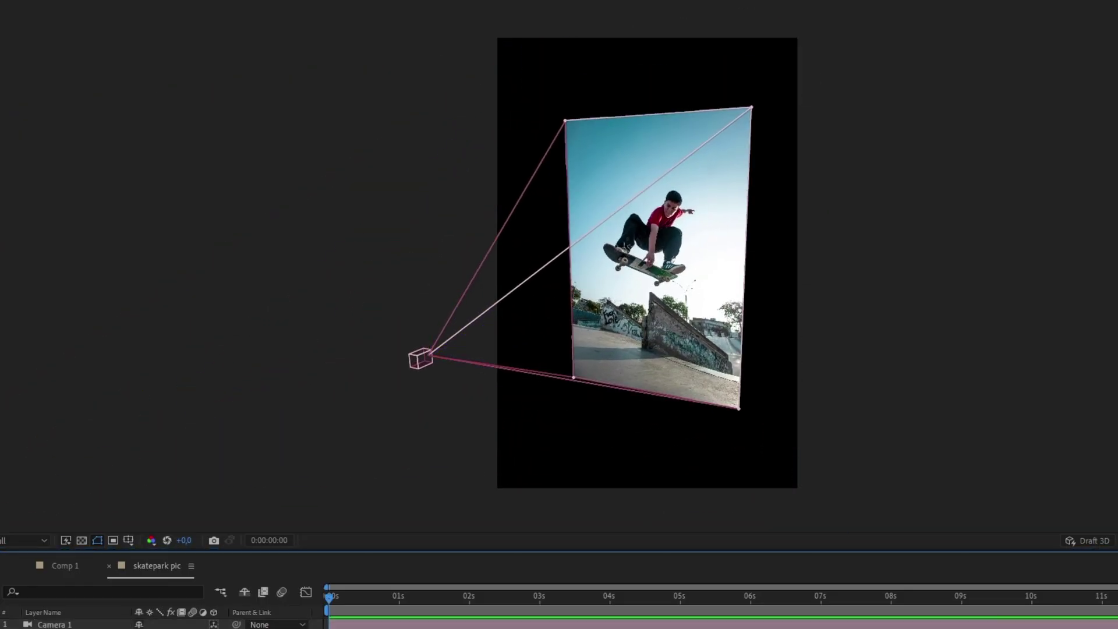
pyautogui.click(45, 628)
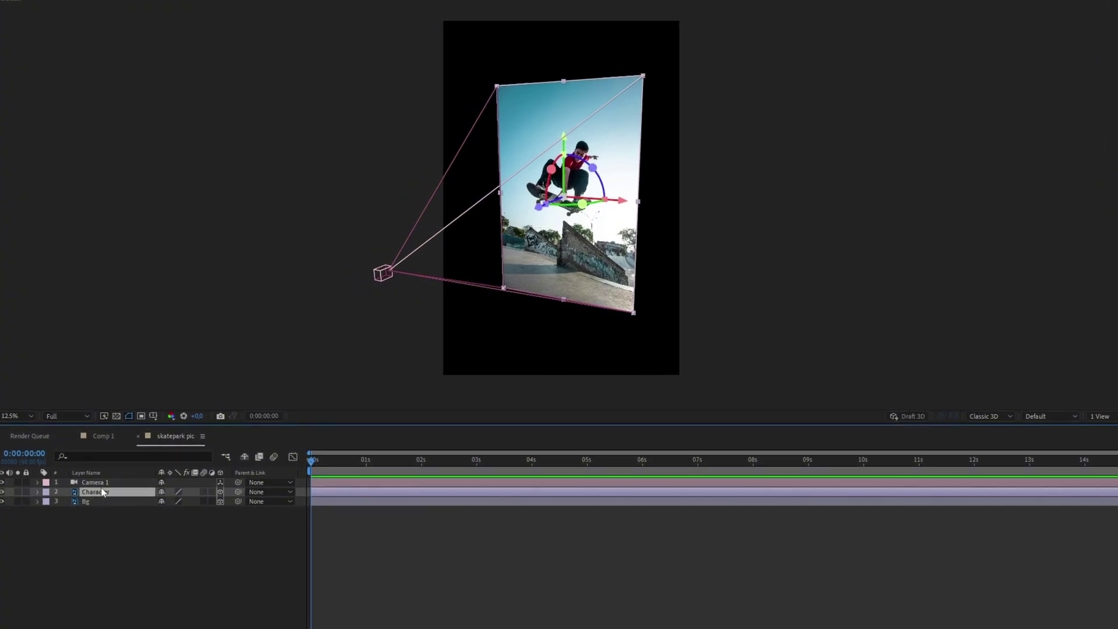
# - Set Character's Position Z to 0 and push the Bg layer far back in depth
pyautogui.press('p')
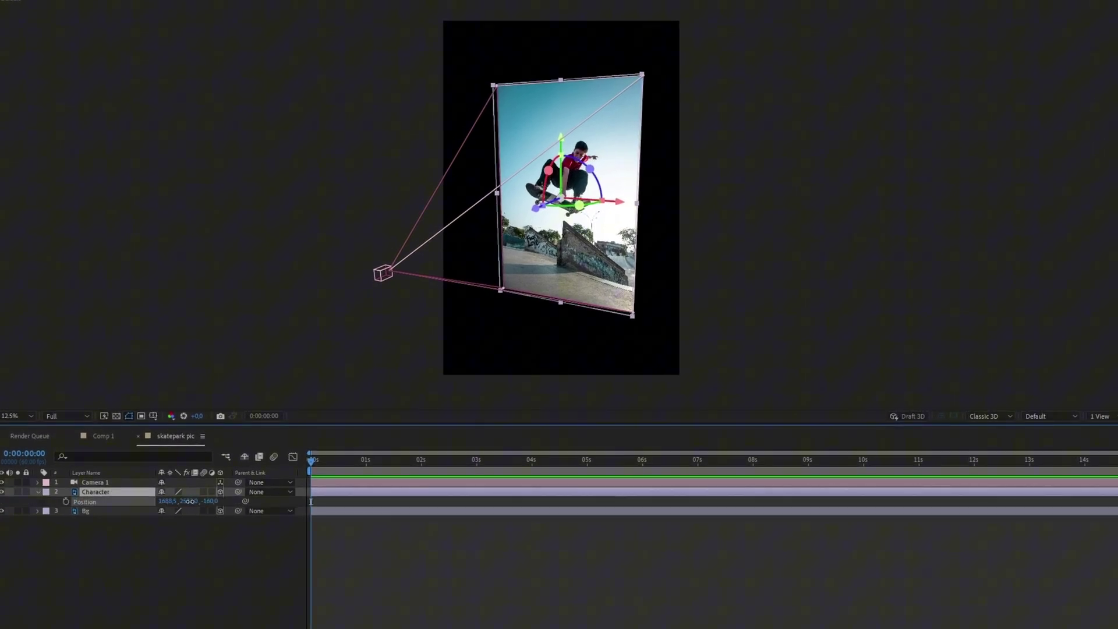
pyautogui.moveTo(190, 501); pyautogui.dragTo(187, 506)
pyautogui.click(102, 513)
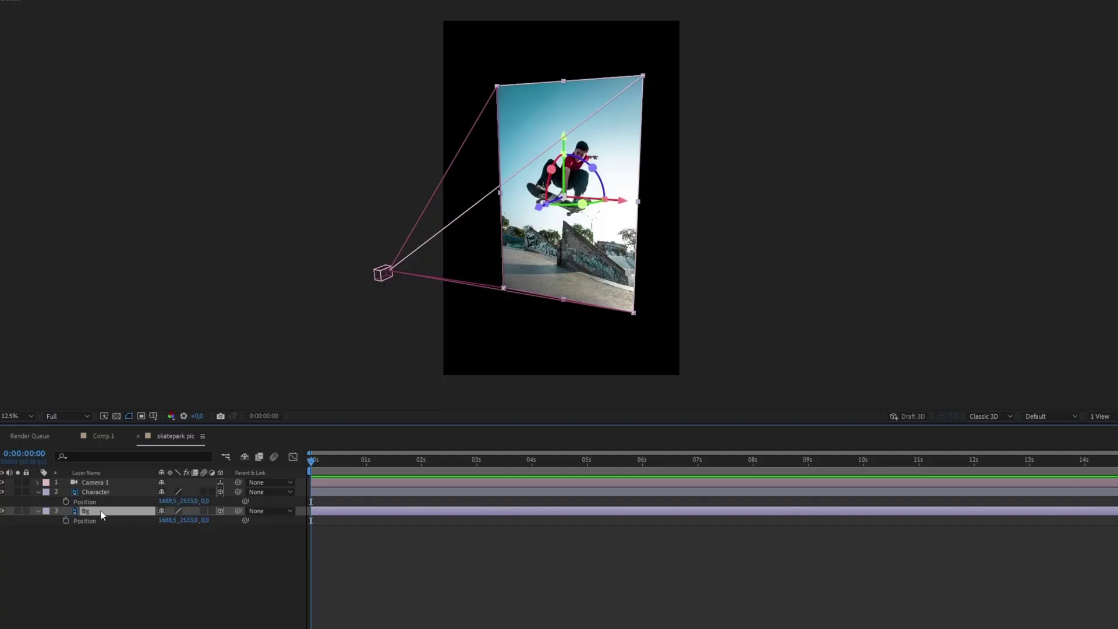
pyautogui.moveTo(214, 519); pyautogui.dragTo(751, 533)
# - Scale Bg up to 314% so it fills the Camera 1 view
pyautogui.press('s')
pyautogui.moveTo(173, 520); pyautogui.dragTo(233, 522)
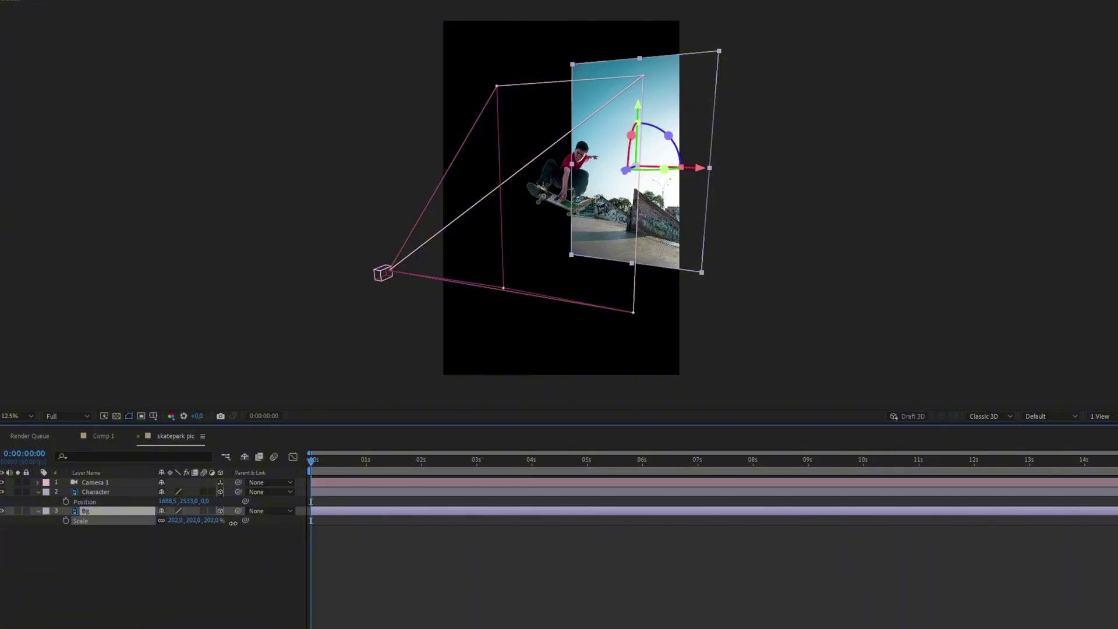
pyautogui.moveTo(234, 523); pyautogui.dragTo(236, 522)
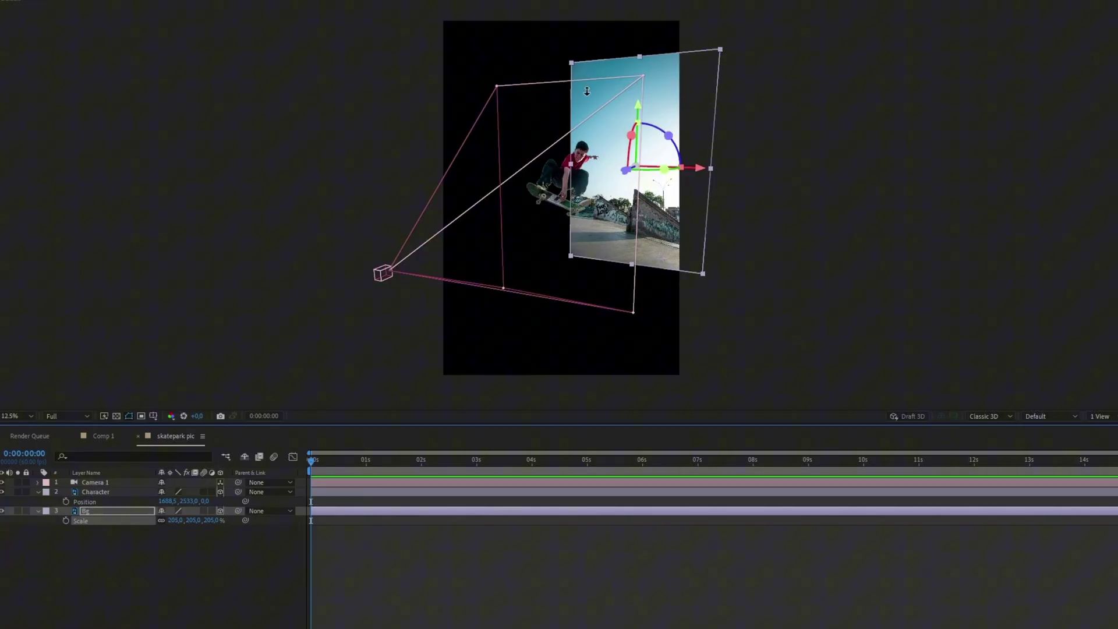
pyautogui.click(1051, 416)
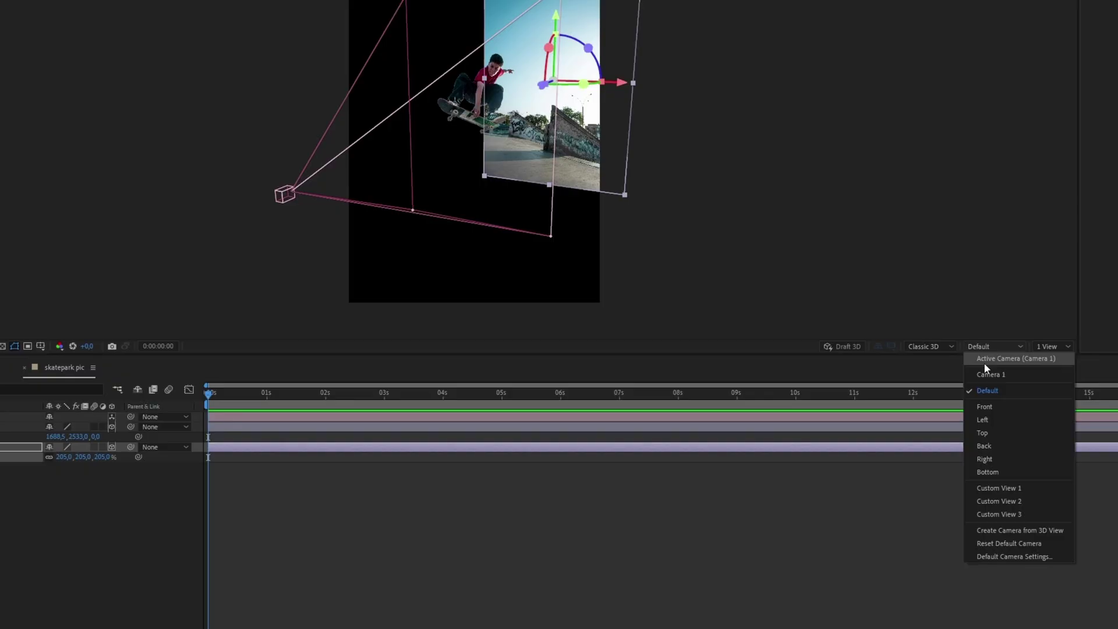
pyautogui.click(979, 357)
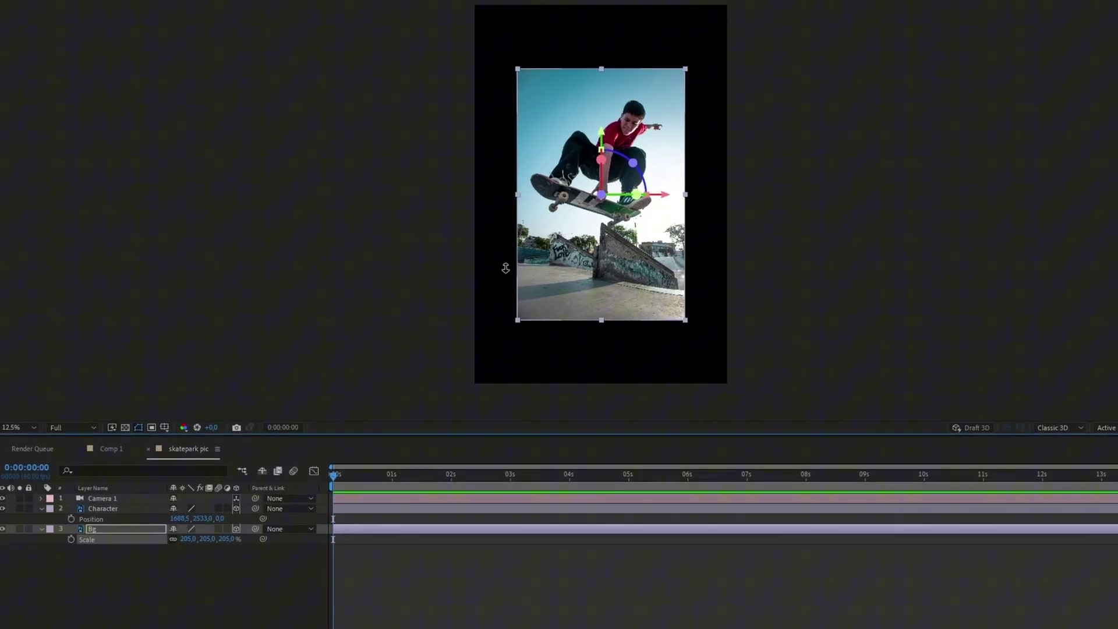
pyautogui.press('Return')
pyautogui.moveTo(195, 543); pyautogui.dragTo(270, 552)
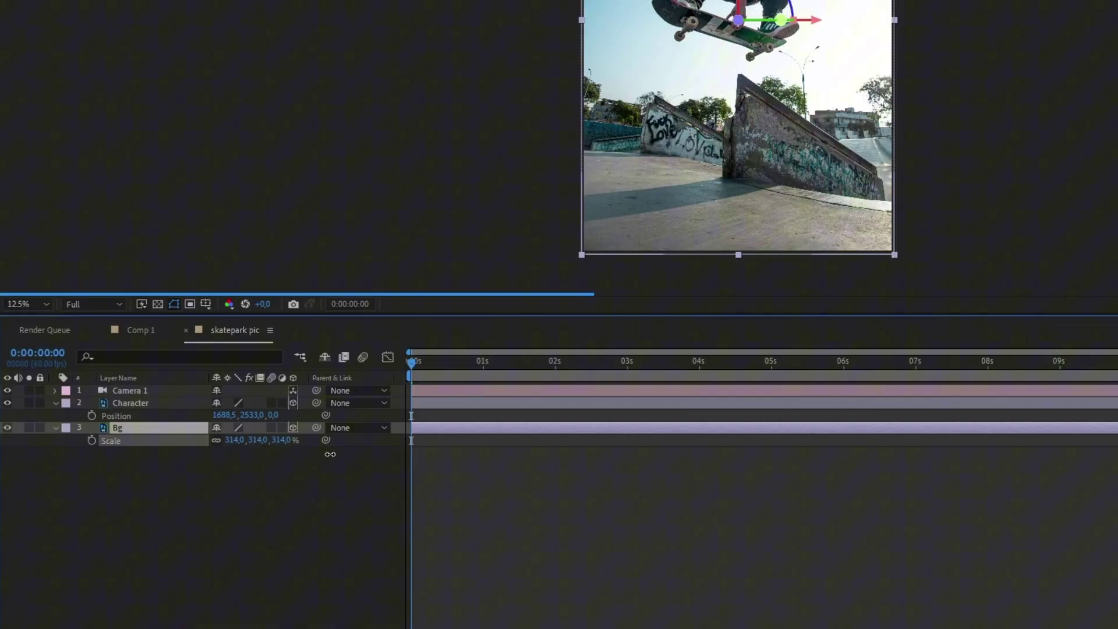
# - Add a new Null Object layer, Null 1, to the skatepark pic composition
pyautogui.rightClick(154, 483)
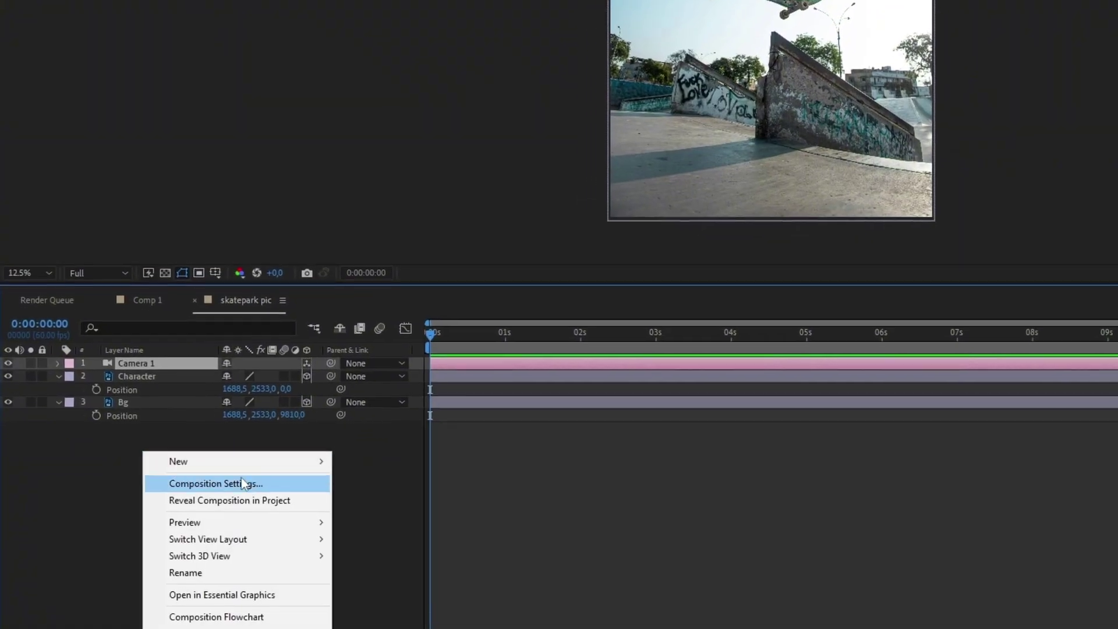
pyautogui.moveTo(294, 494)
pyautogui.click(381, 596)
# - Parent Camera 1 to Null 1 with the Parent pick whip
pyautogui.click(146, 404)
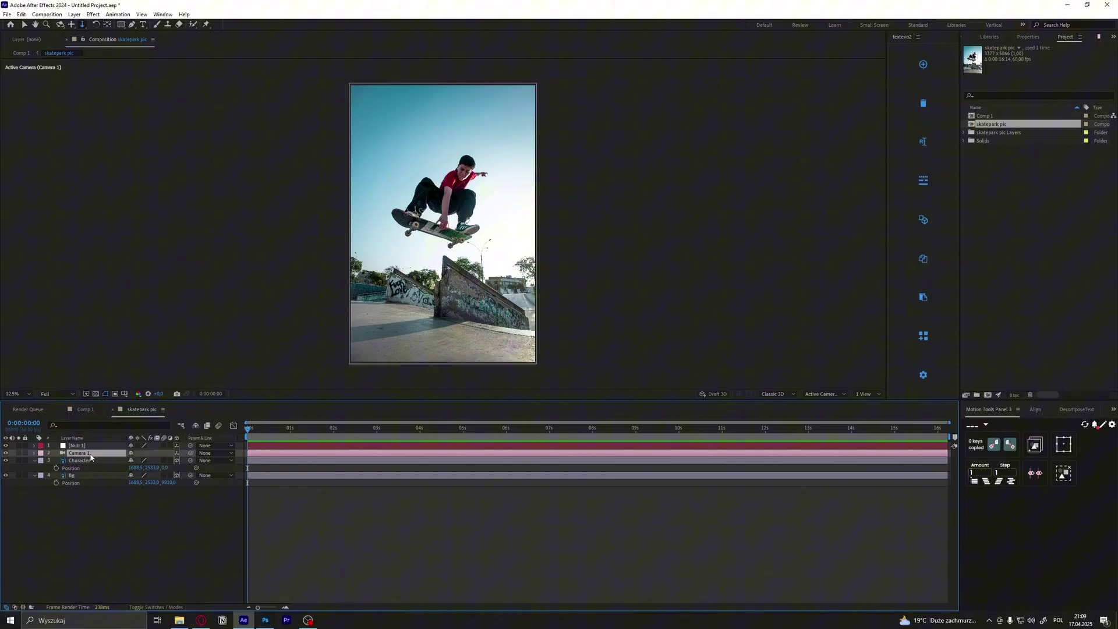
pyautogui.press('p')
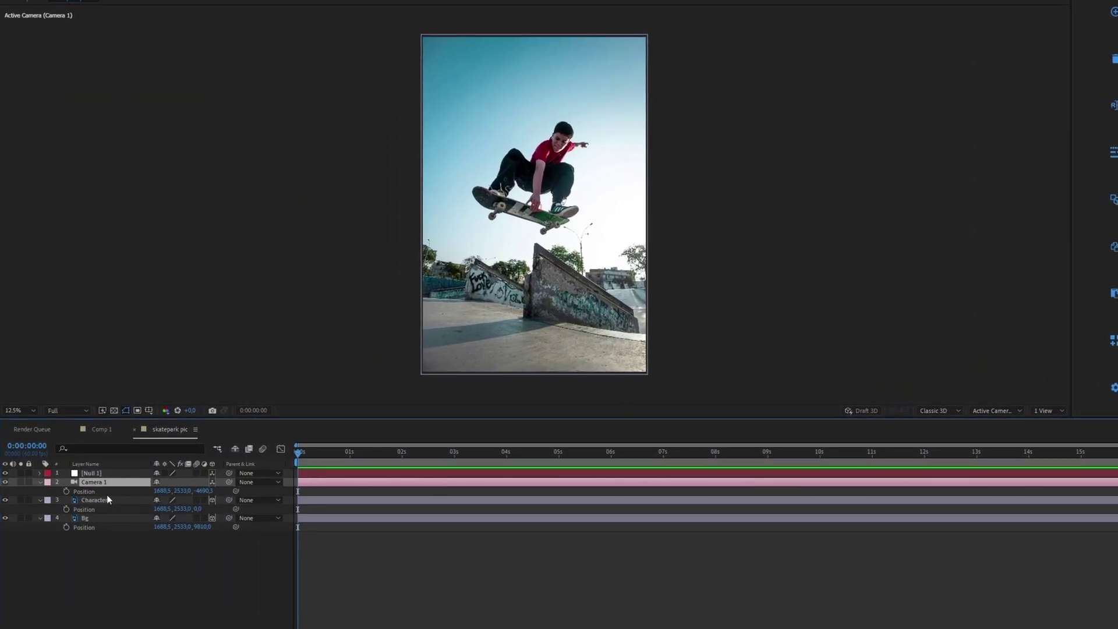
pyautogui.click(213, 492)
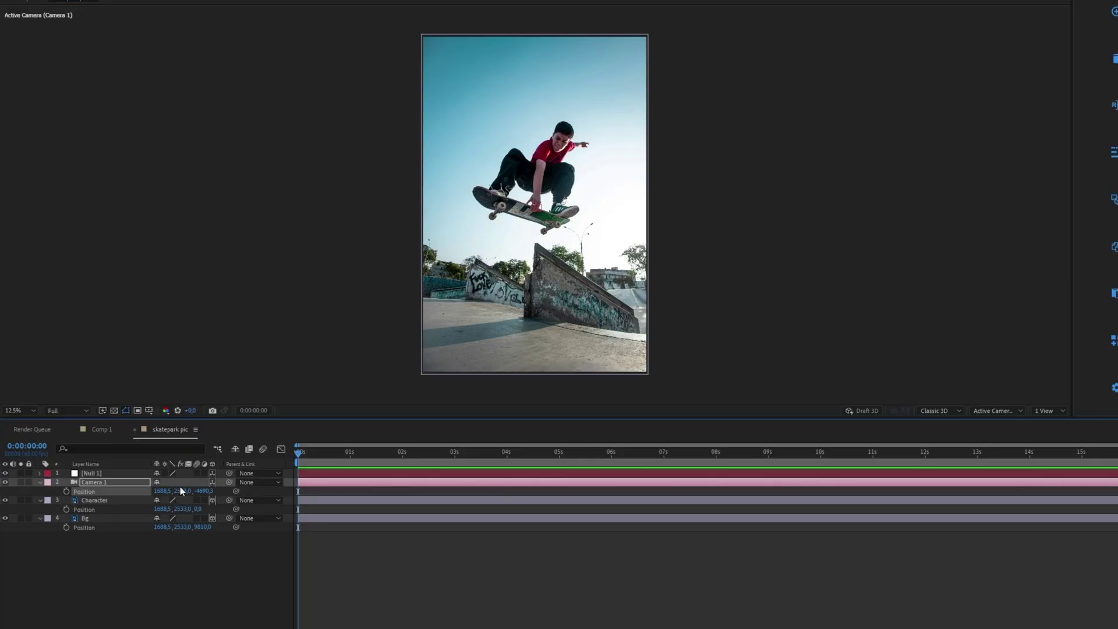
pyautogui.click(142, 473)
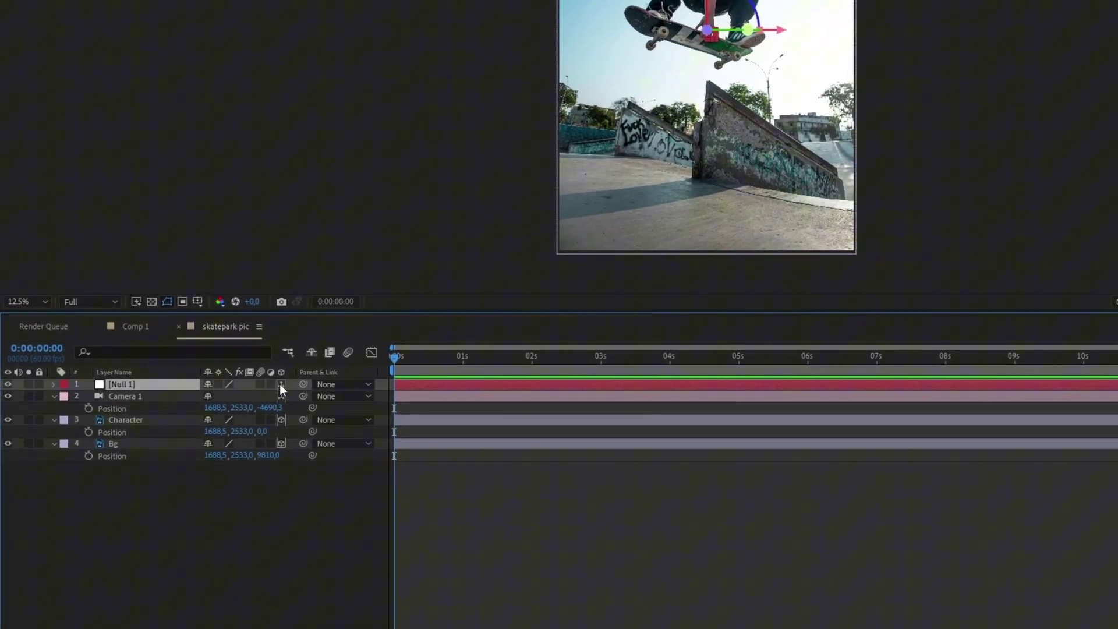
pyautogui.moveTo(302, 395); pyautogui.dragTo(138, 385)
# - Keyframe Camera 1's Position and push the camera back to Z -5040.3 around one second
pyautogui.press('p')
pyautogui.click(131, 430)
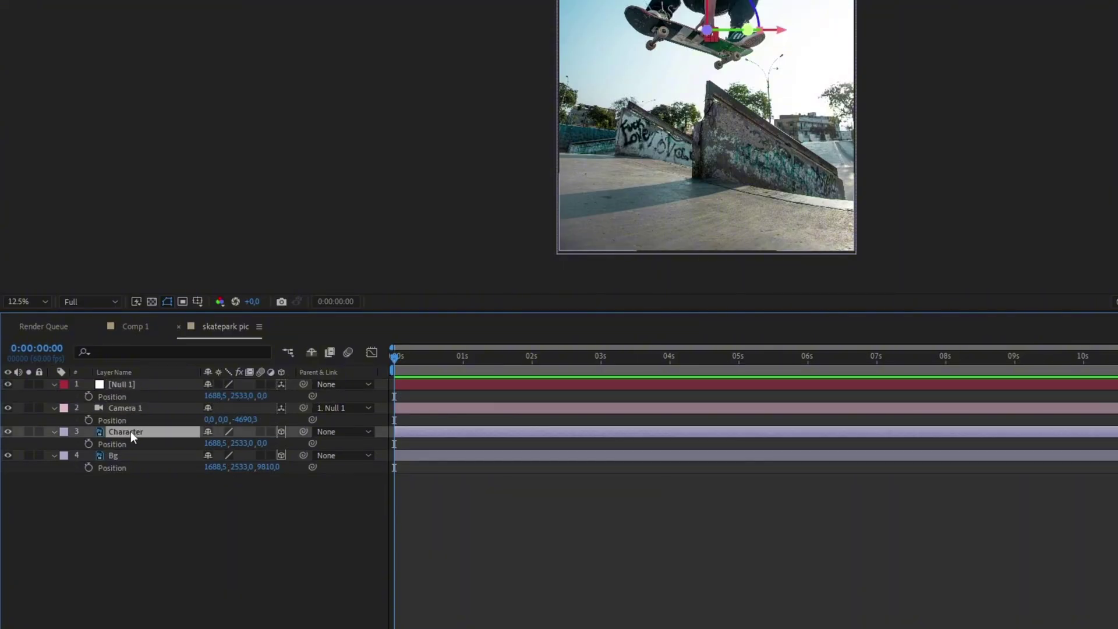
pyautogui.click(88, 419)
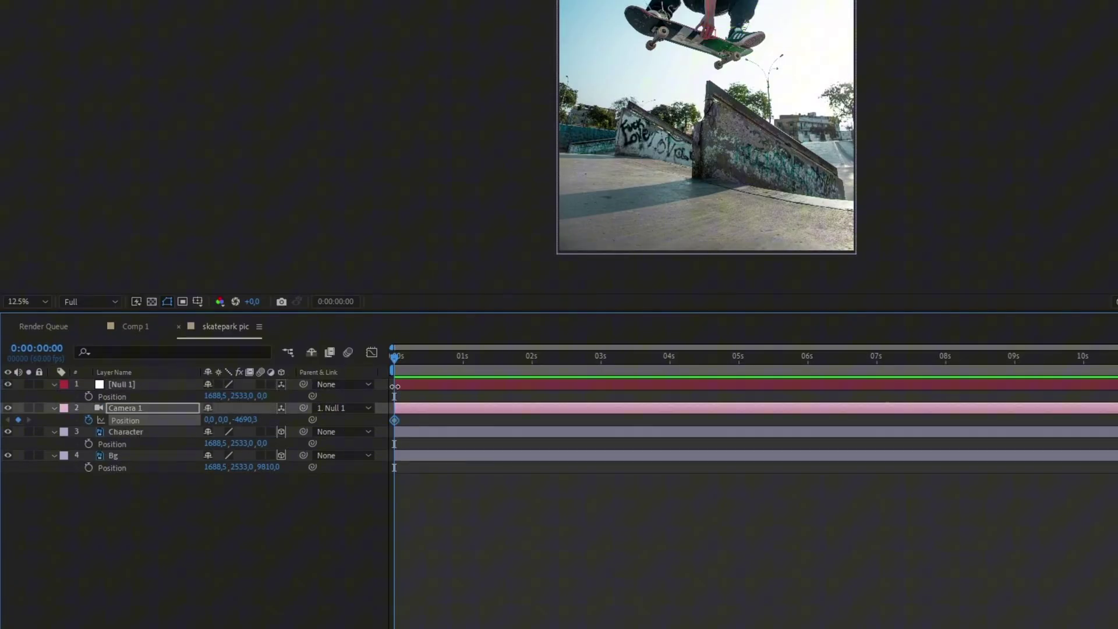
pyautogui.moveTo(394, 386); pyautogui.dragTo(468, 386)
pyautogui.moveTo(247, 419); pyautogui.dragTo(221, 419)
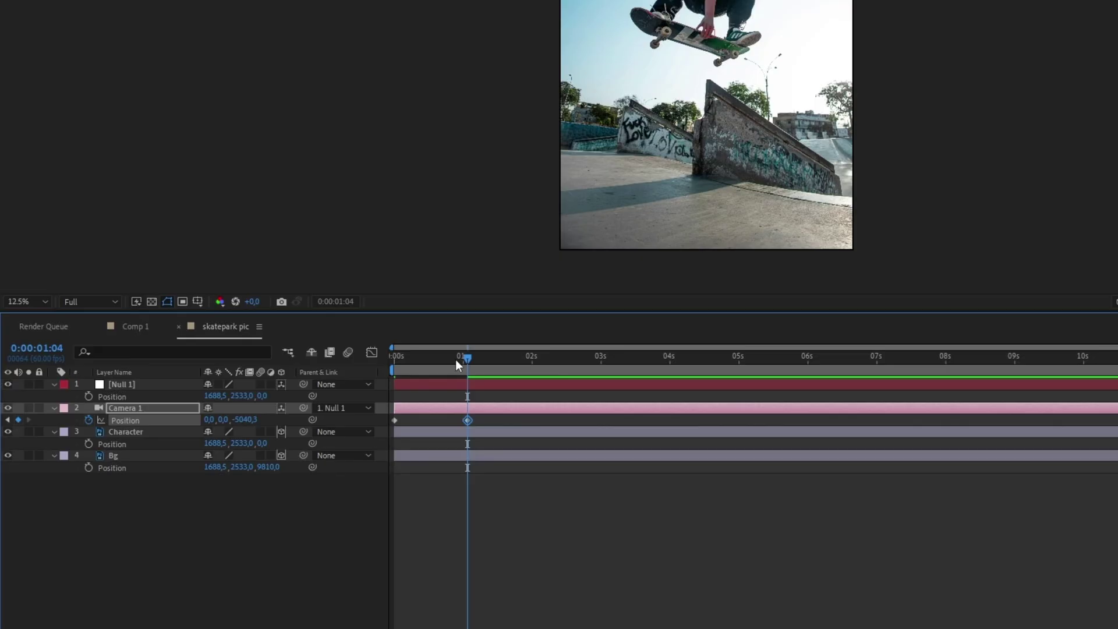
pyautogui.moveTo(456, 359); pyautogui.dragTo(445, 359)
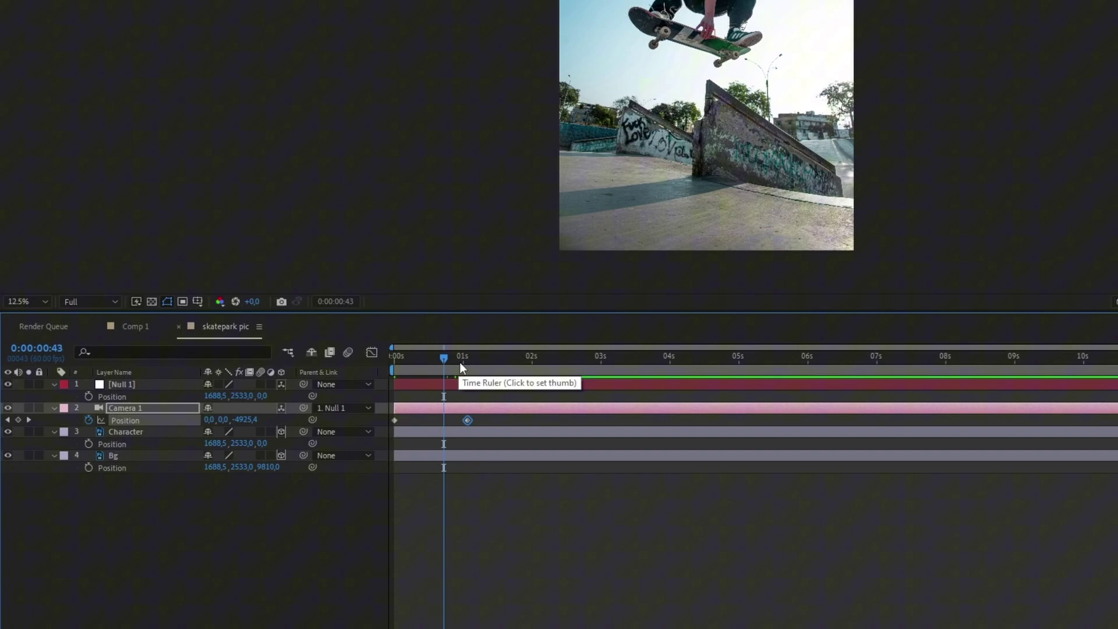
# - Try sliding the camera to X -325, then undo it and clear the trial position keyframes
pyautogui.moveTo(459, 362); pyautogui.dragTo(559, 383)
pyautogui.moveTo(209, 419); pyautogui.dragTo(195, 420)
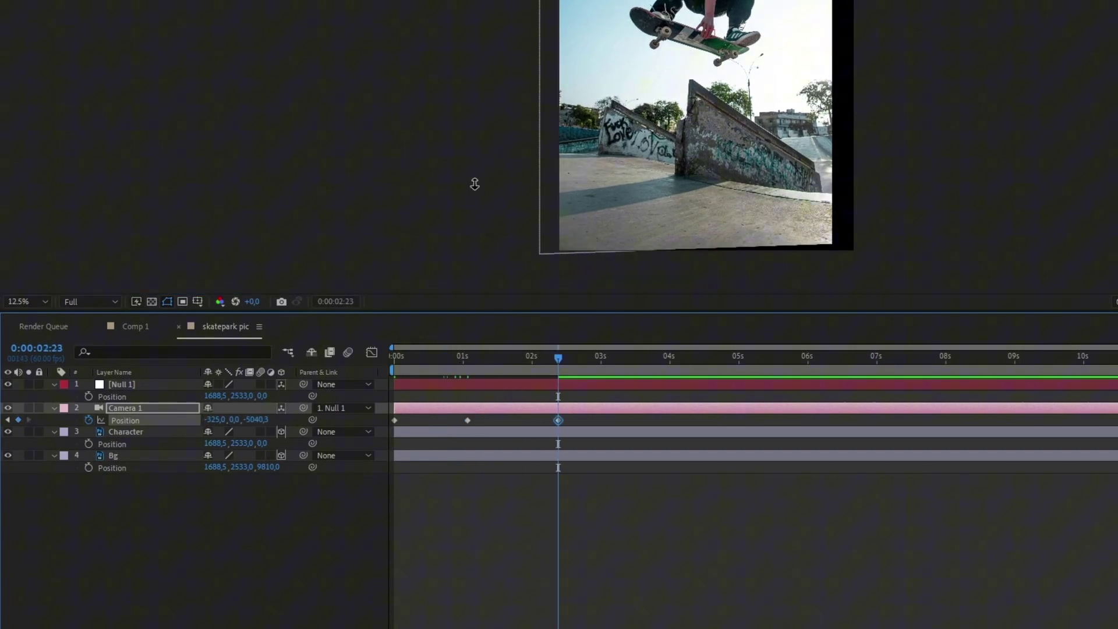
pyautogui.hotkey('ctrl', 'z')
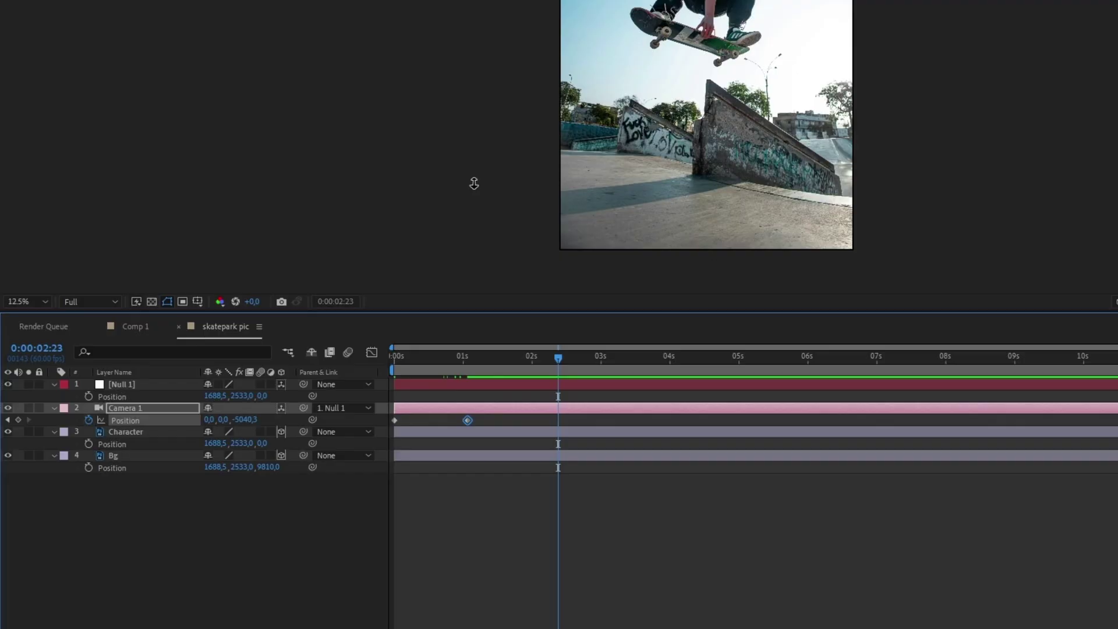
pyautogui.press('Home')
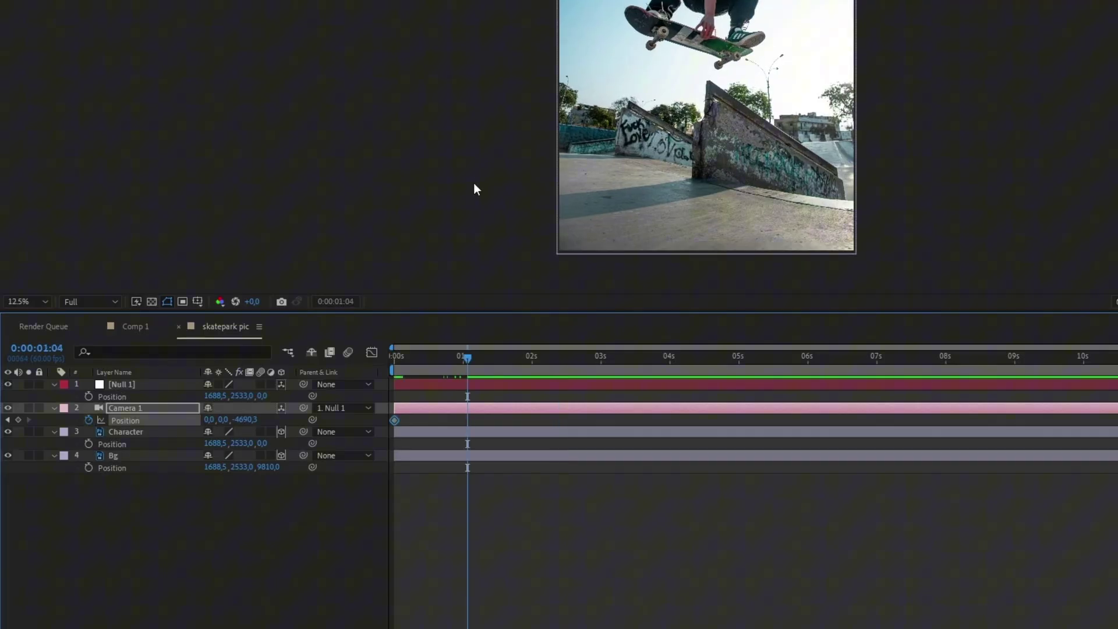
# - Keyframe Null 1's Position from zero and move it forward to Z 710 just past one second
pyautogui.press('Delete')
pyautogui.click(89, 395)
pyautogui.click(466, 356)
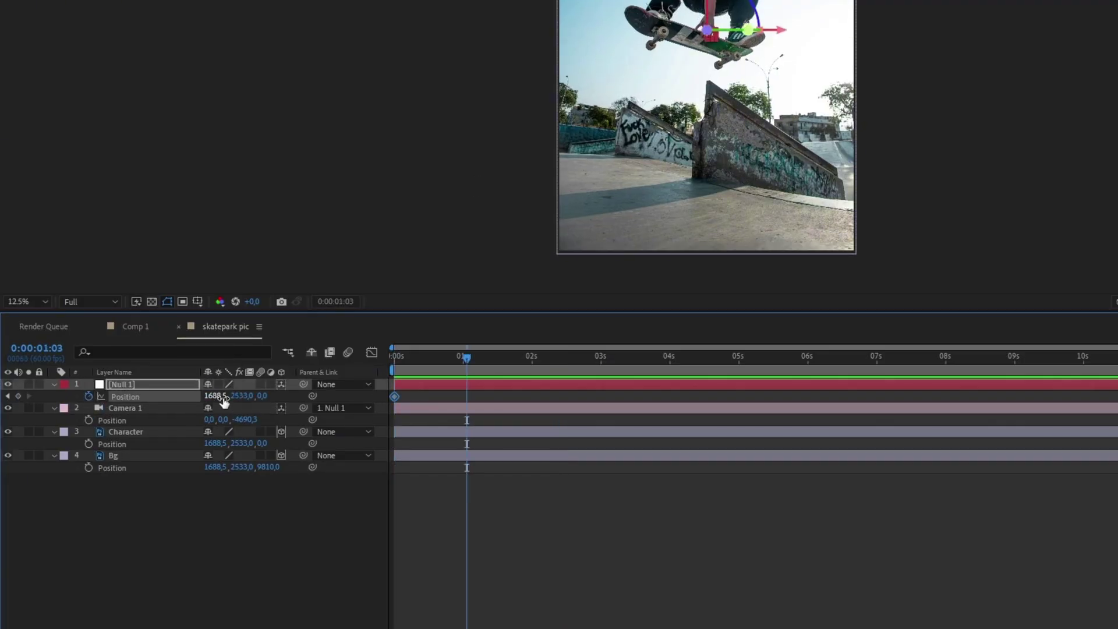
pyautogui.moveTo(263, 395); pyautogui.dragTo(303, 396)
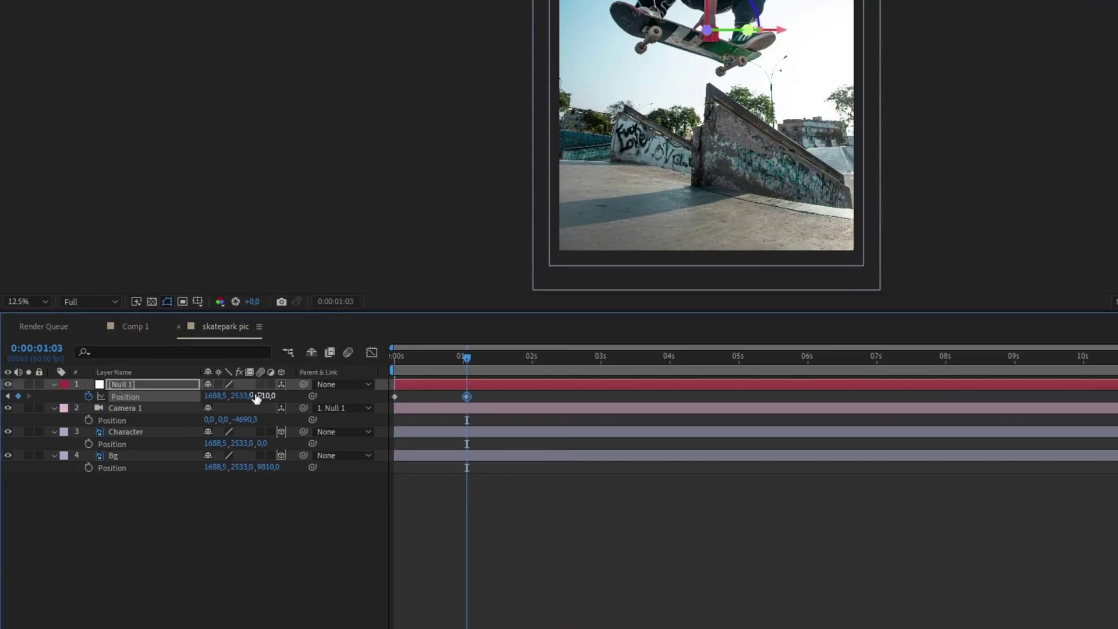
# - Add a new null, Null 2, and make it the parent of Null 1
pyautogui.rightClick(162, 392)
pyautogui.moveTo(262, 401)
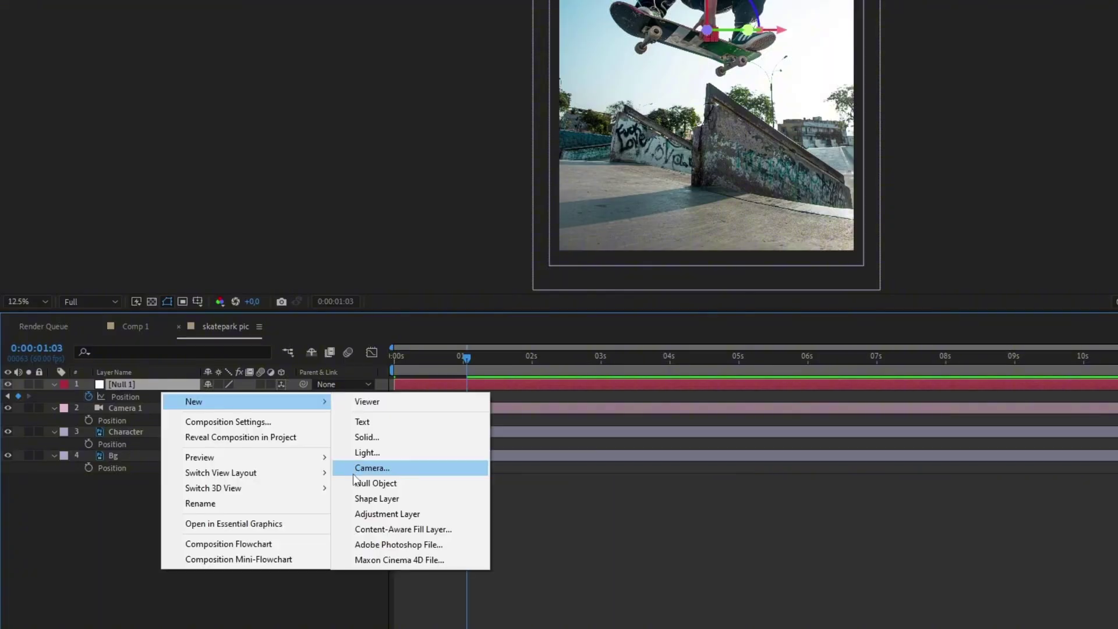
pyautogui.click(365, 484)
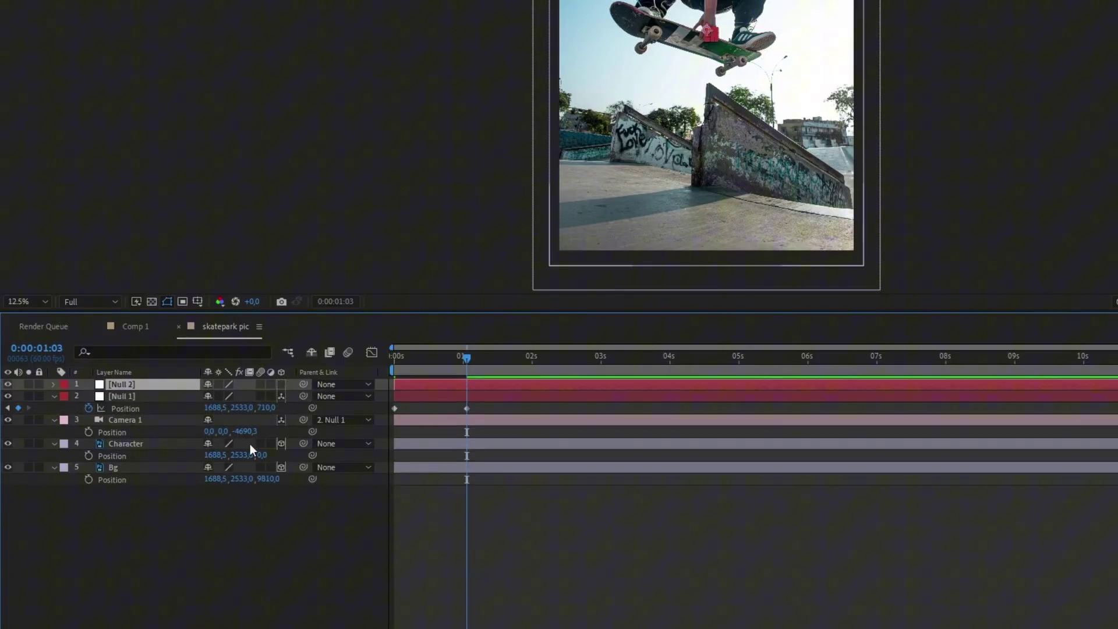
pyautogui.moveTo(251, 393); pyautogui.dragTo(139, 387)
# - Set a Position keyframe on Null 2 at about half a second
pyautogui.press('p')
pyautogui.moveTo(434, 361); pyautogui.dragTo(430, 360)
pyautogui.click(88, 396)
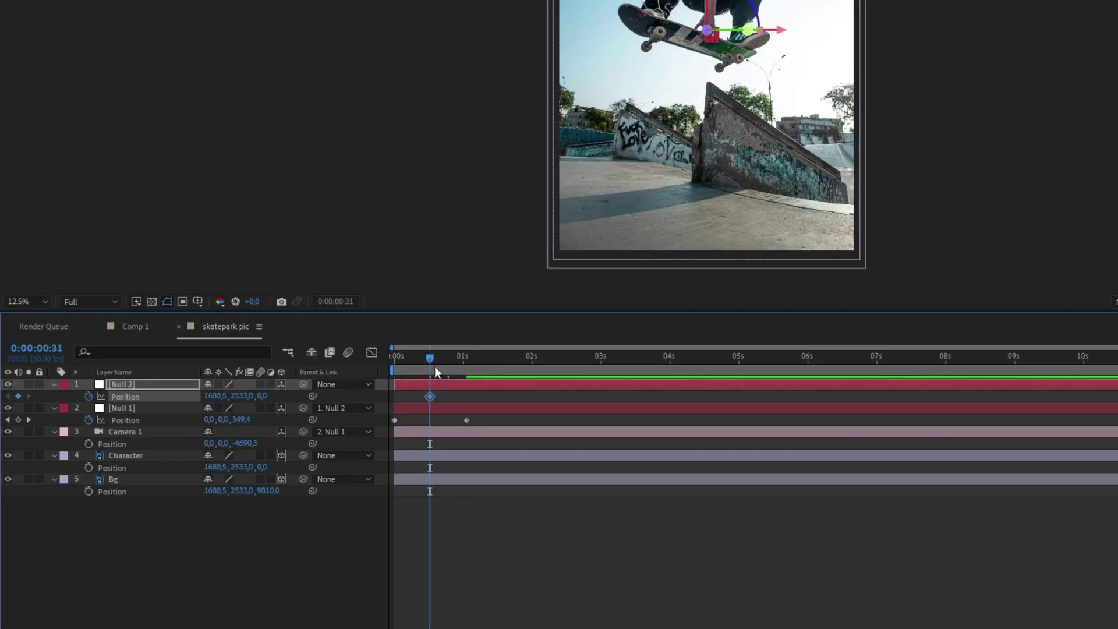
pyautogui.click(400, 409)
pyautogui.click(408, 384)
pyautogui.moveTo(442, 362); pyautogui.dragTo(488, 365)
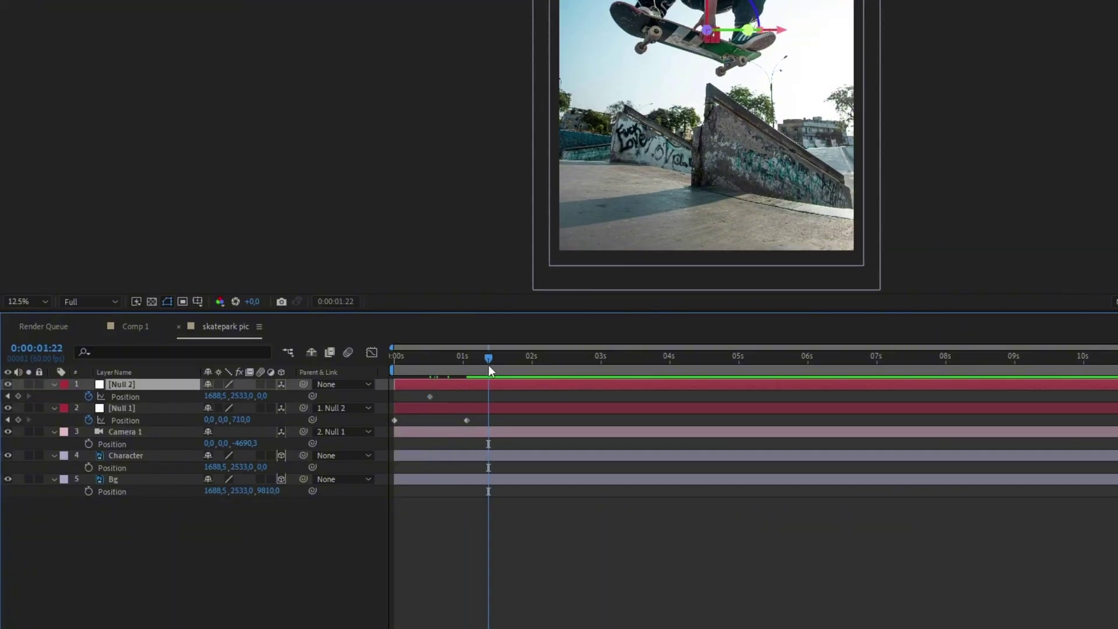
# - Shift Null 2 sideways to X 1968.5 and play the move back from the start
pyautogui.moveTo(212, 396); pyautogui.dragTo(230, 396)
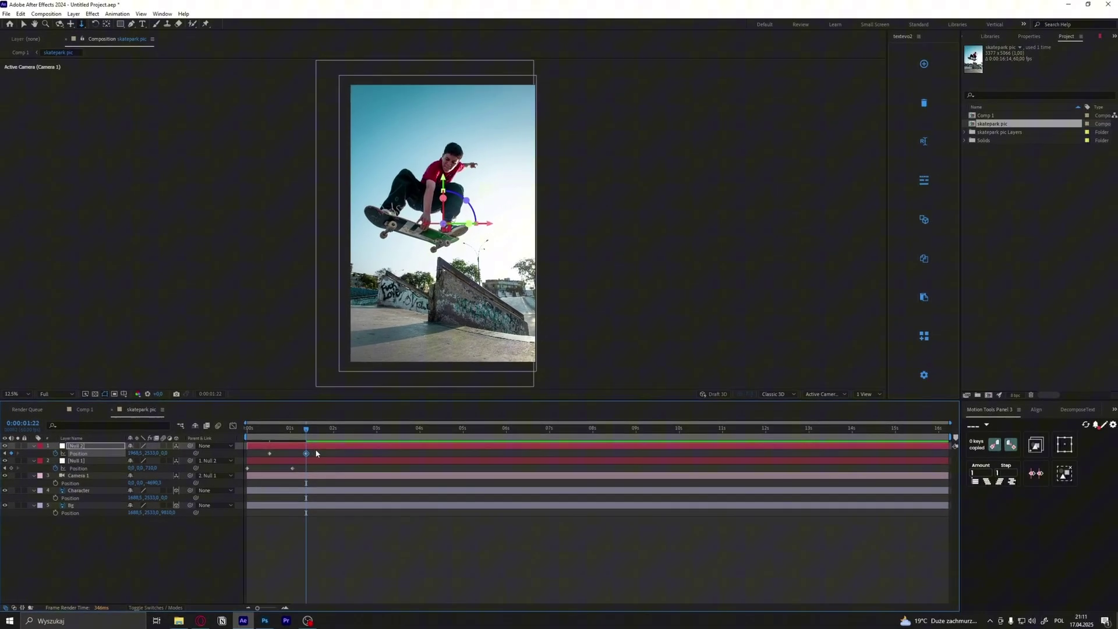
pyautogui.press('Home')
pyautogui.press('space')
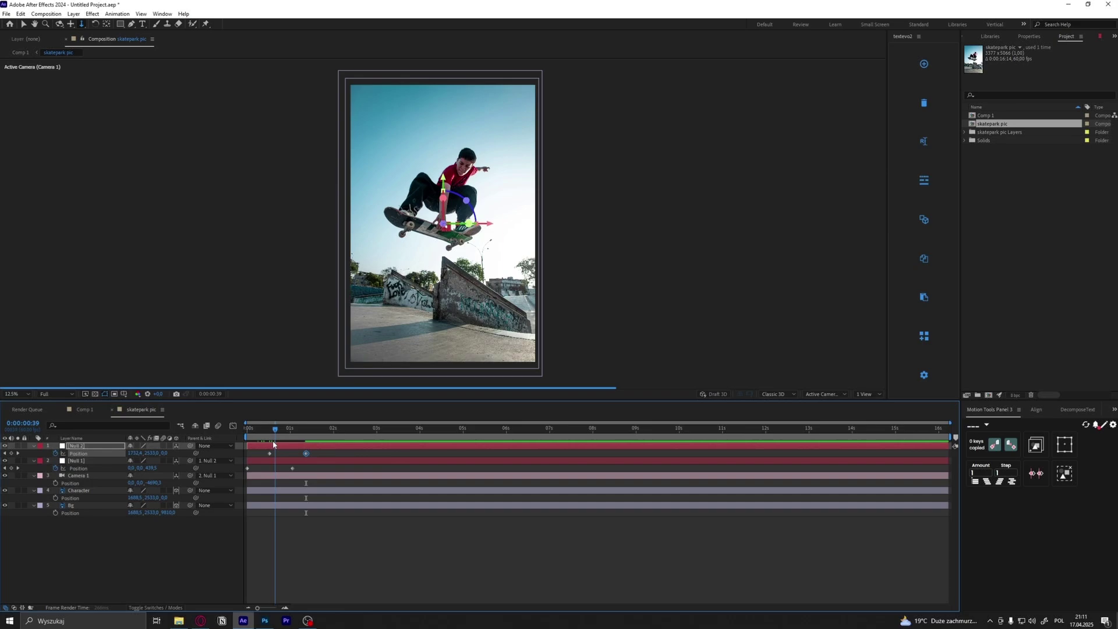
pyautogui.press('space')
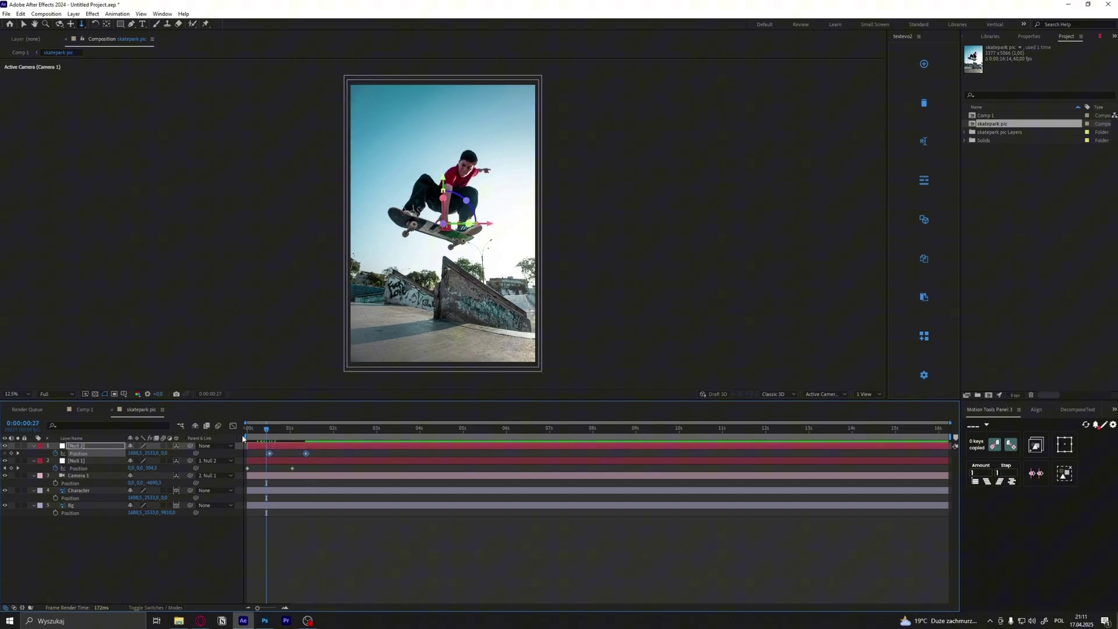
# - Apply Easy Ease to the null's position keyframes and preview the eased camera move
pyautogui.click(233, 425)
pyautogui.click(233, 426)
pyautogui.moveTo(314, 457); pyautogui.dragTo(238, 446)
pyautogui.press('F9')
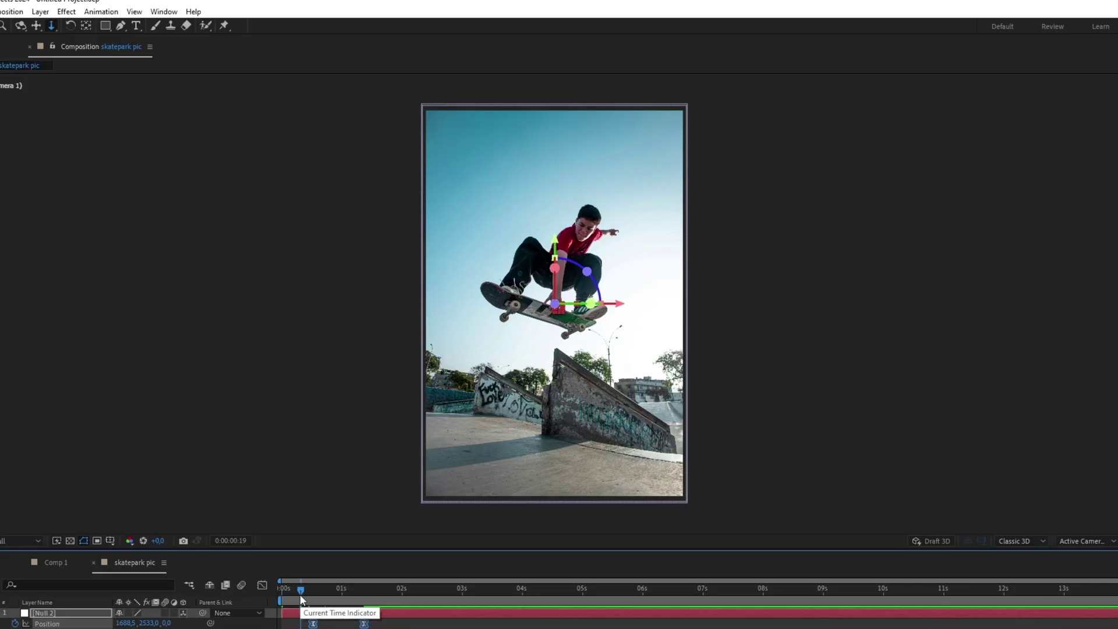
pyautogui.press('space')
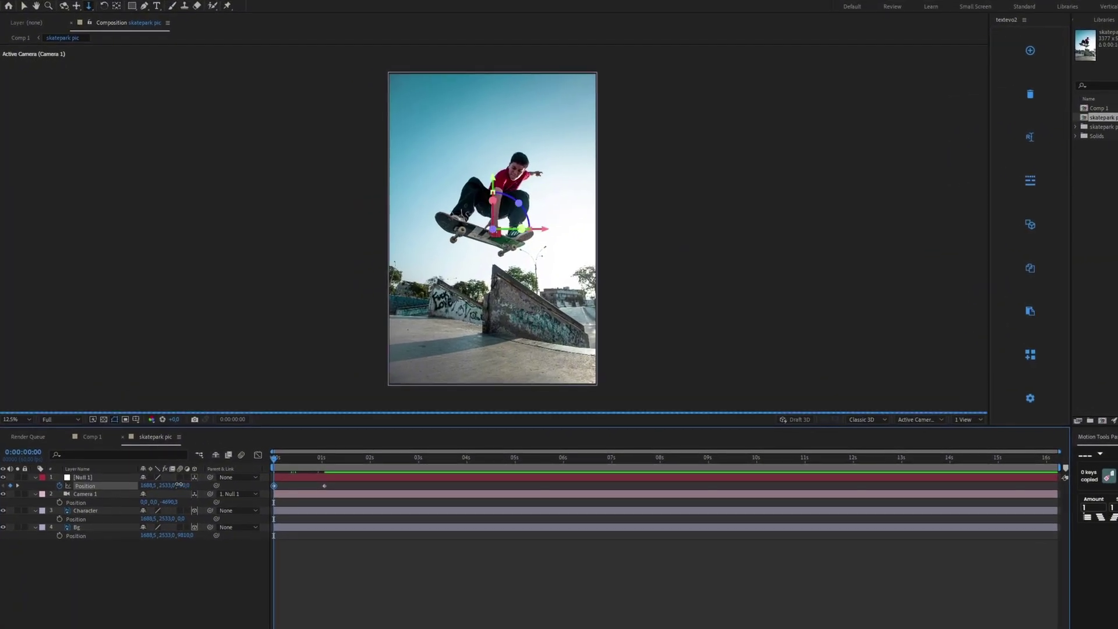
# - Push Null 1 back in depth to Z -1920,0
pyautogui.moveTo(178, 484); pyautogui.dragTo(69, 478)
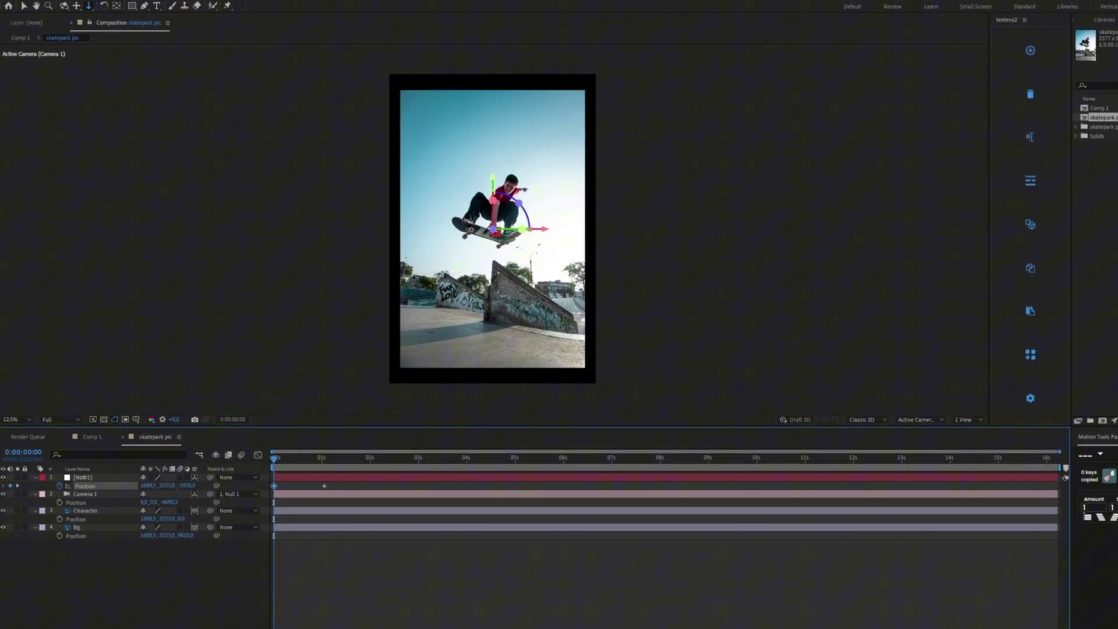
pyautogui.click(124, 477)
pyautogui.click(91, 494)
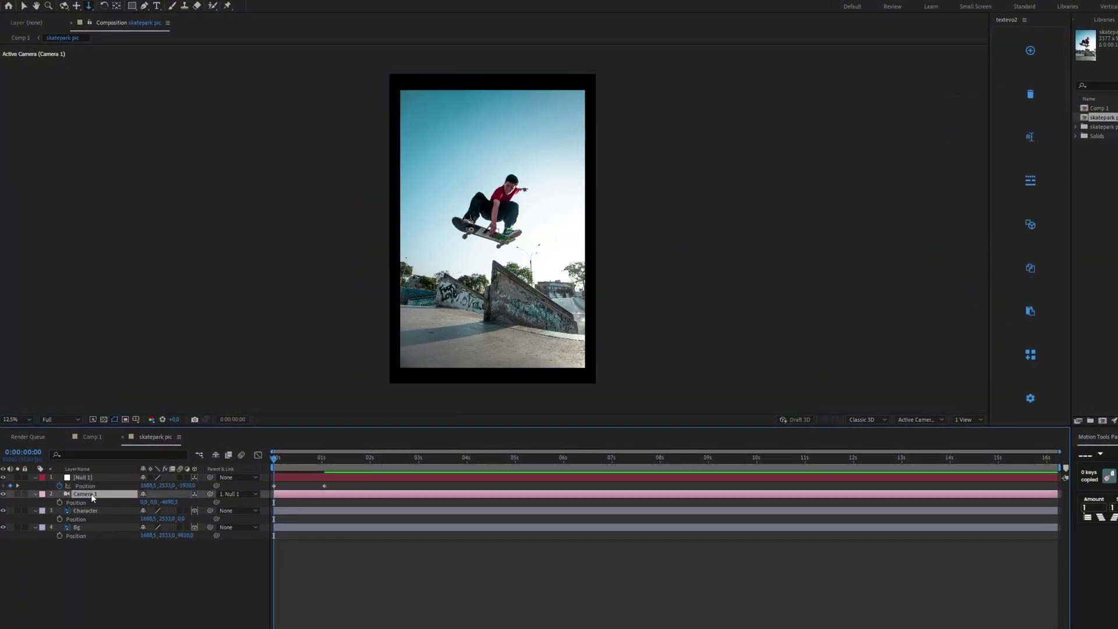
# - Scale the Bg layer to 351%, then show the speed graph of Null 1's position keyframes
pyautogui.click(85, 528)
pyautogui.press('s')
pyautogui.moveTo(154, 535); pyautogui.dragTo(168, 535)
pyautogui.click(157, 602)
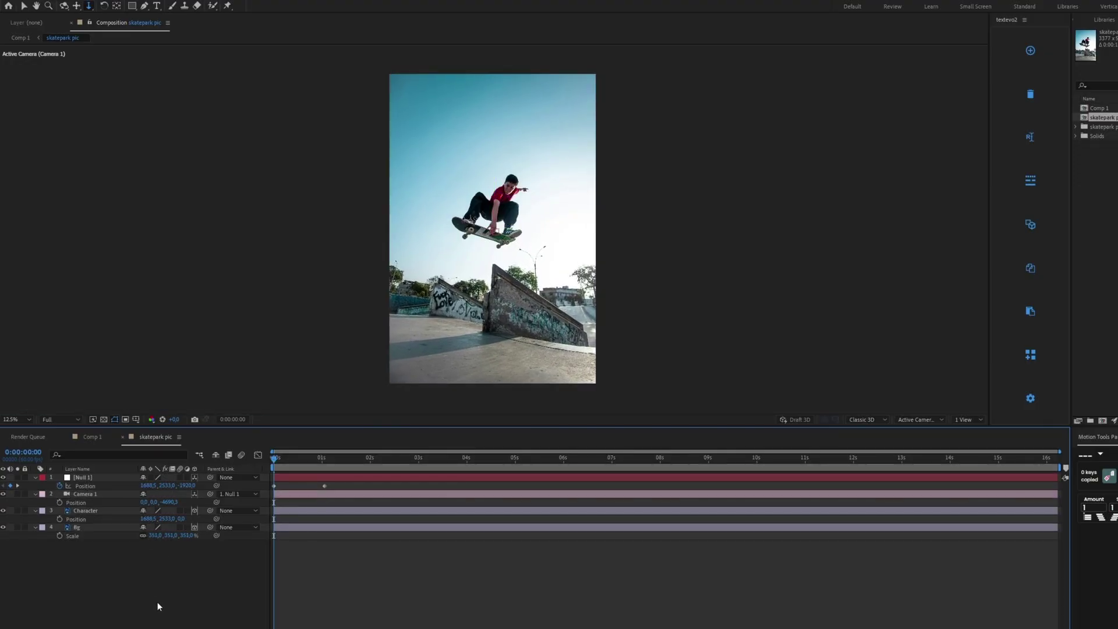
pyautogui.click(250, 485)
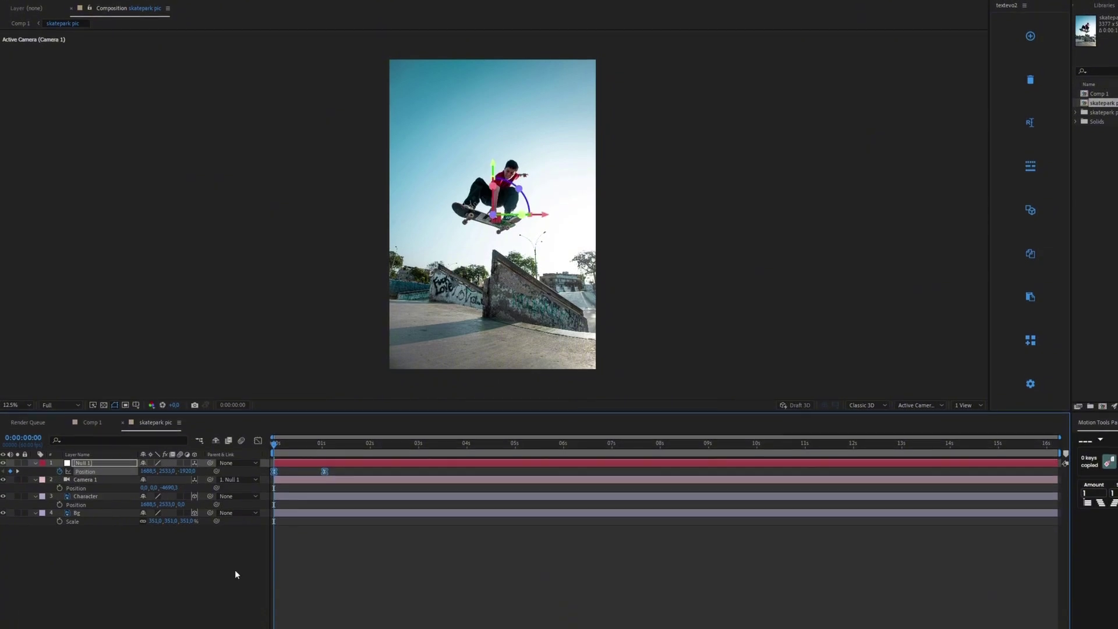
pyautogui.hotkey('shift', 'F3')
# - Sharpen the ease on both Null 1 position keyframes, then preview the camera push to 0:00:02:12
pyautogui.moveTo(320, 618); pyautogui.dragTo(298, 606)
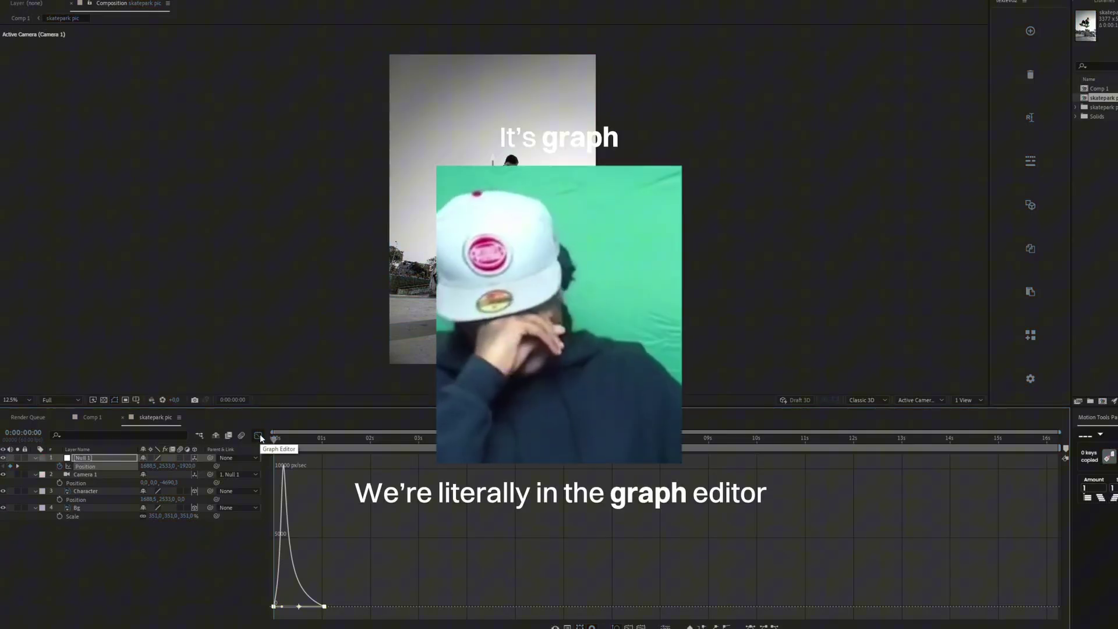
pyautogui.click(258, 436)
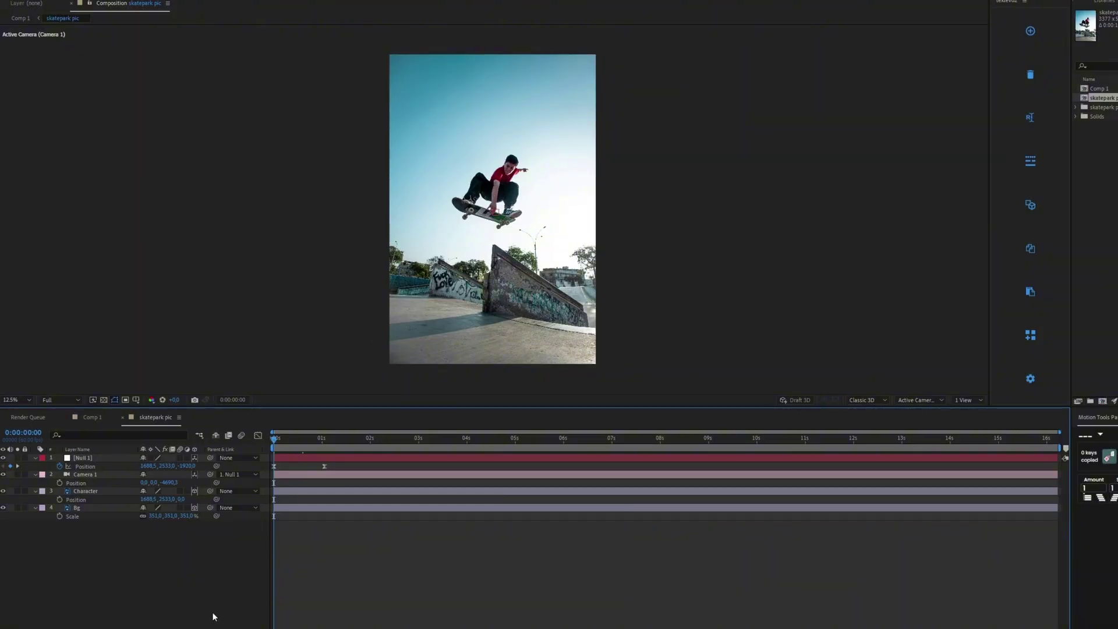
pyautogui.press('space')
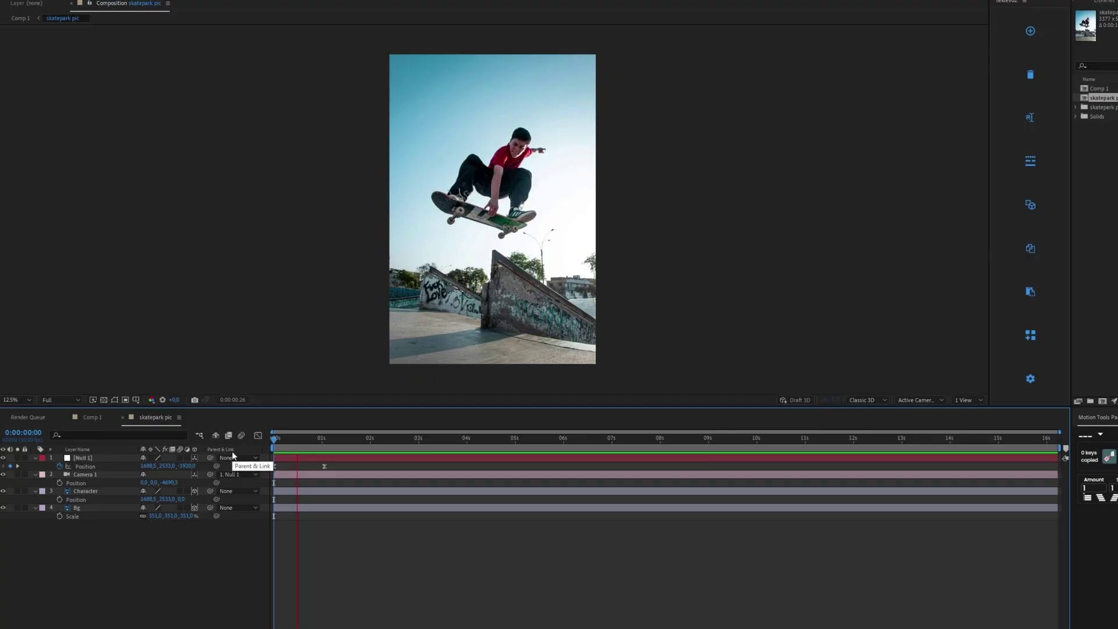
pyautogui.press('space')
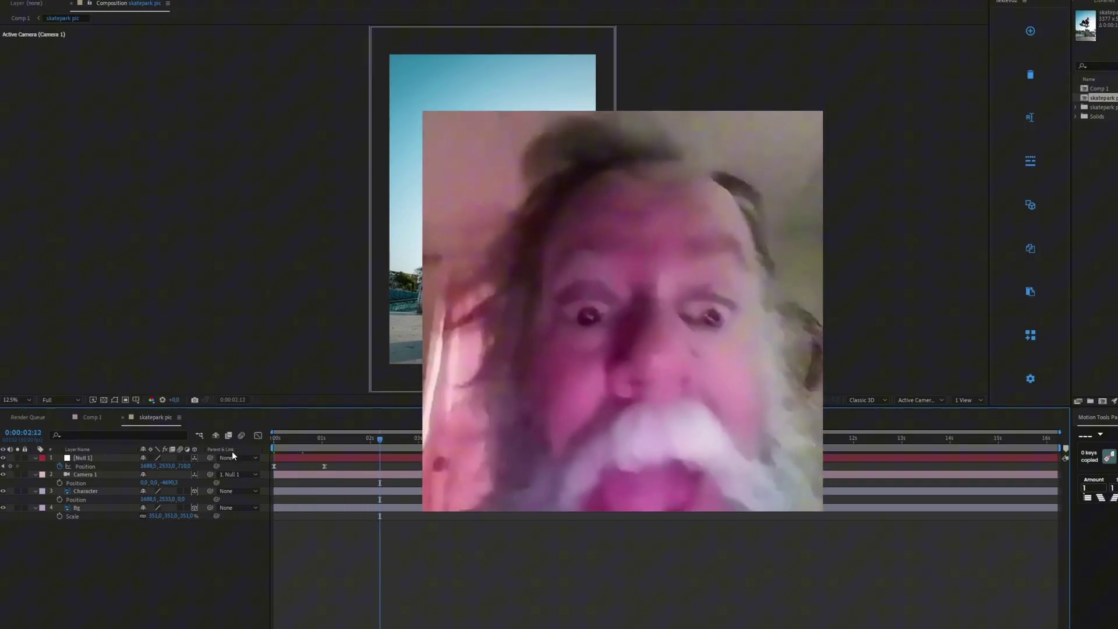